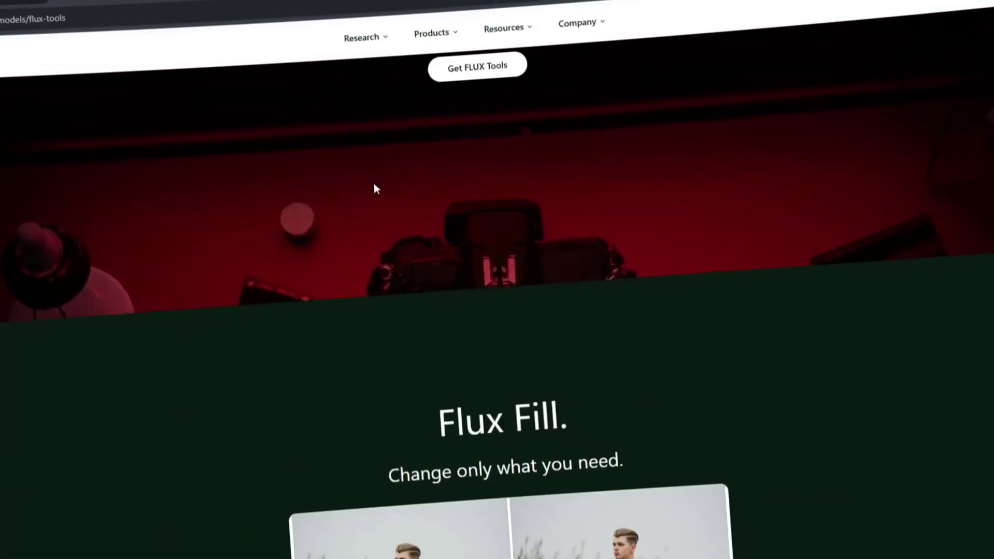
scroll(376, 189, down, 10)
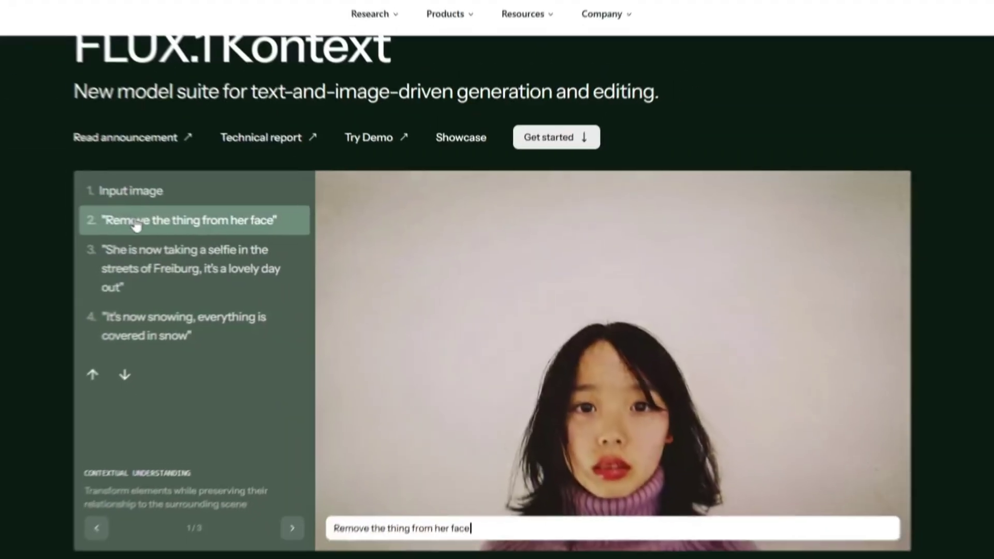
Scroll to the FLUX.1 Kontext showcase and step it through to the snowy Freiburg selfie
click(181, 261)
click(183, 320)
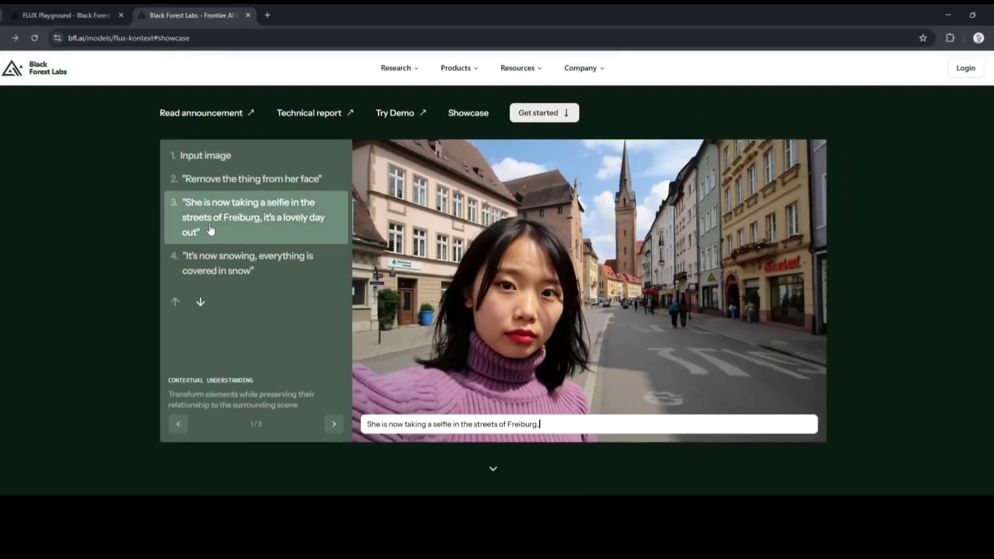
click(228, 263)
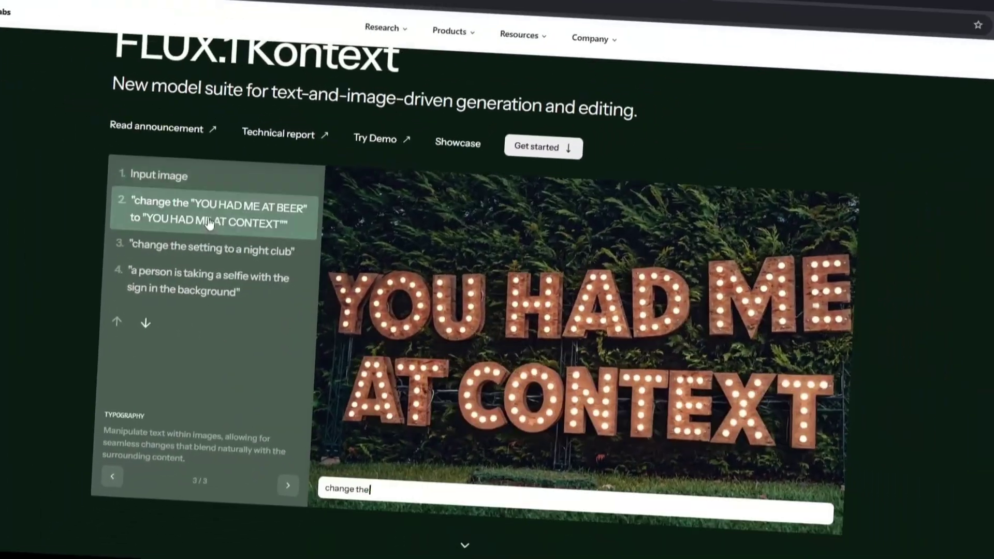
Open playground.bfl.ai to bring up the Welcome to the FLUX Playground sign-in dialog
click(184, 273)
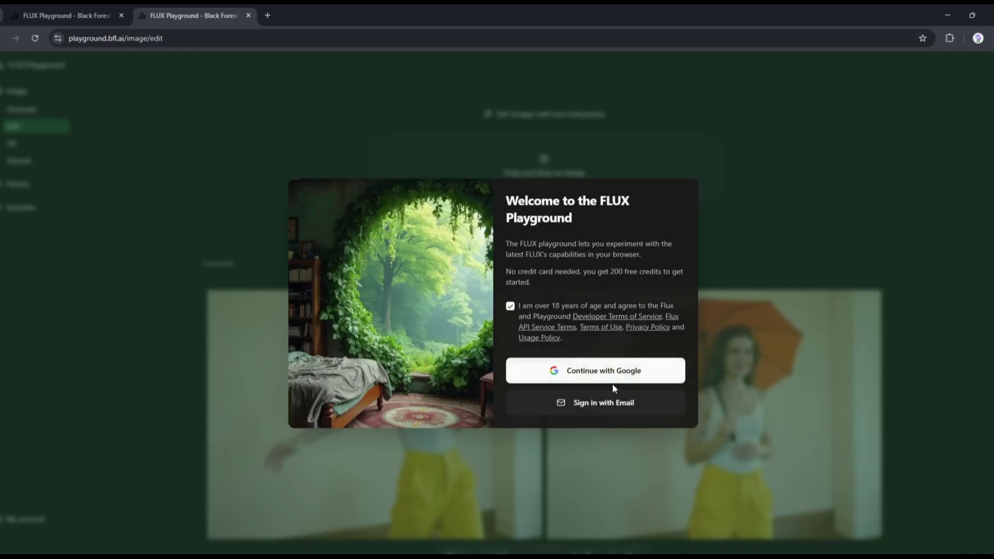
Sign in with the Google account and confirm 200 credits are available
click(612, 378)
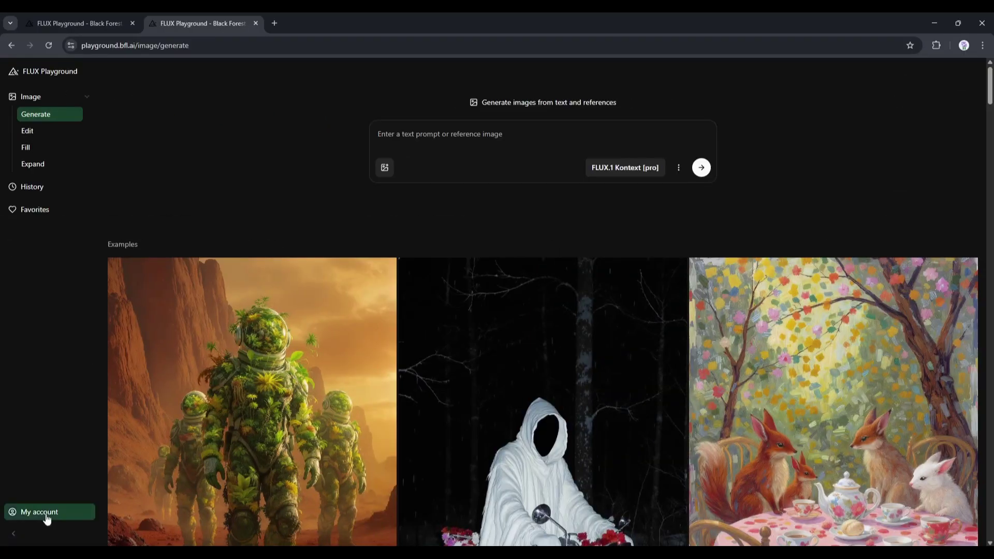
click(46, 514)
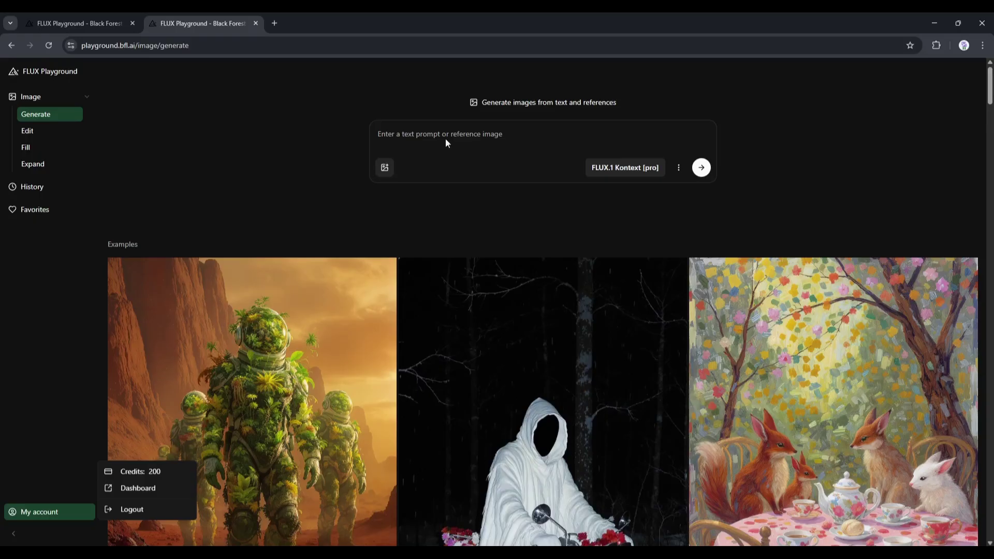
Paste the red-blouse Latina model portrait prompt, leaving out any reference image
click(470, 133)
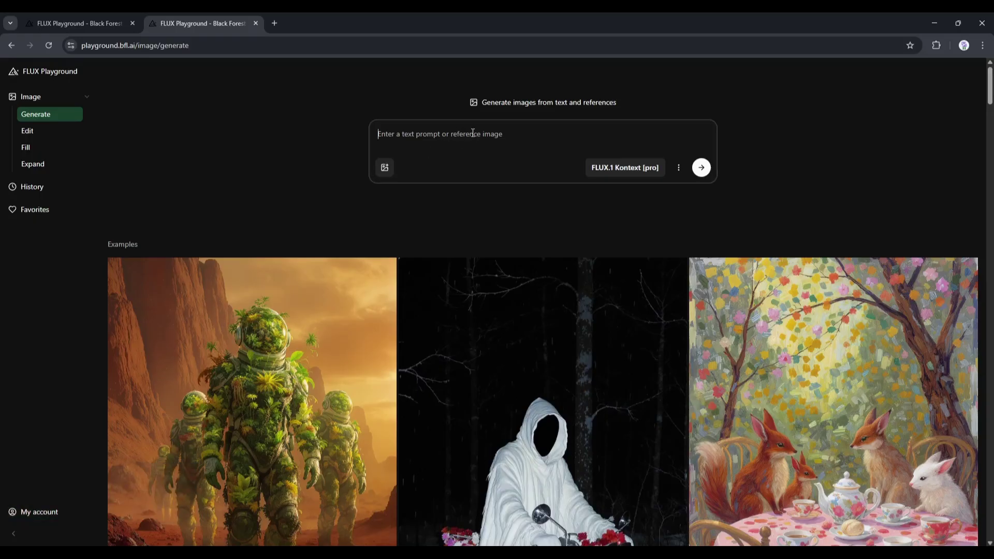
text(A stunning 25-year-old Latina model with glowing caramel-toned skin, long flowing Blonde hair styled in soft waves, and deep hazel eyes that shimmer with confidence. Her features are sharp yet elegant—high cheekbones, full lips with a natural nude gloss, and perfectly arched eyebrows. She wears a silky off-shoulder deep red blouse and small gold hoop earrings. The background is softly blurred, showing warm golden light filtering through a modern studio with tropical plants faintly visible. The lighting emphasizes her radiant skin and gives a soft cinematic glow to her hair. Shot on a Canon EOS R5 with an 85mm f/1.2 lens, hyperrealistic portrait style, shallow depth of field, 8K resolution, editorial fashion magazine look.)
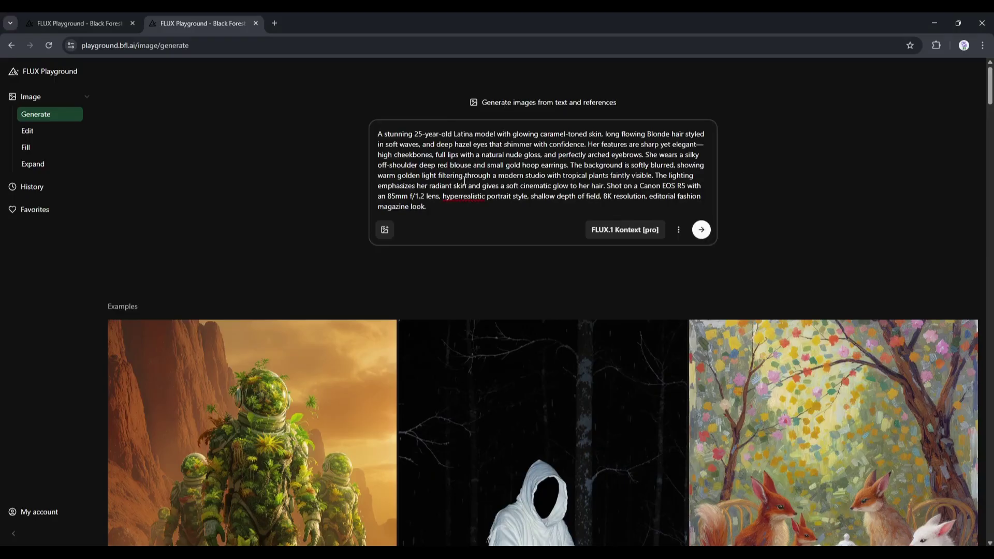
click(385, 231)
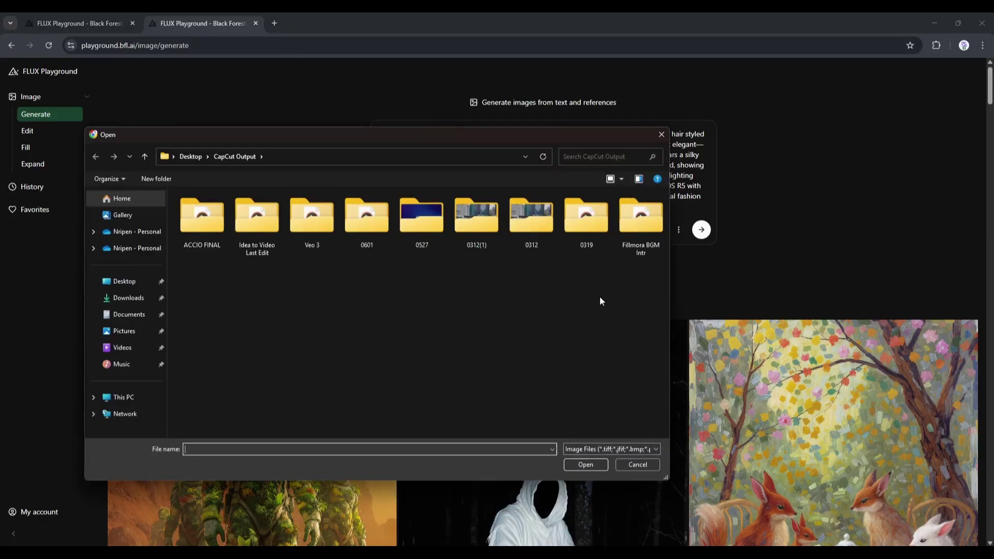
click(638, 465)
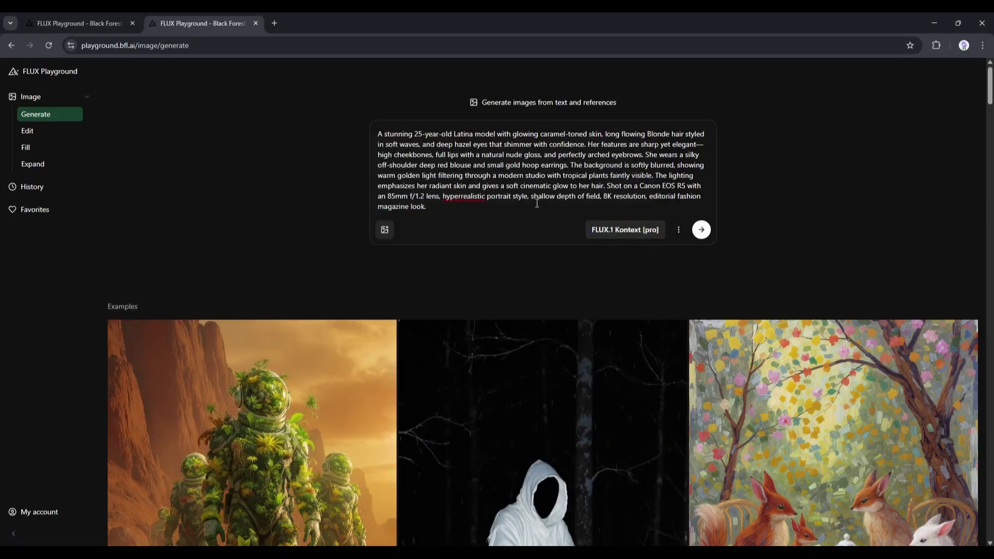
Keep FLUX.1 Kontext [pro], and set batch size 2, aspect ratio 1:1 and the safety tolerance
click(629, 235)
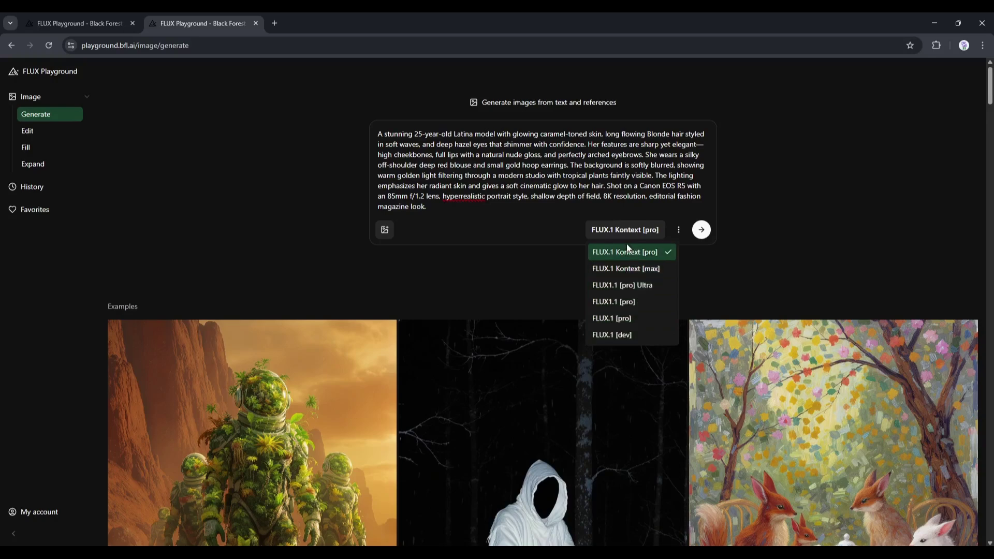
click(639, 254)
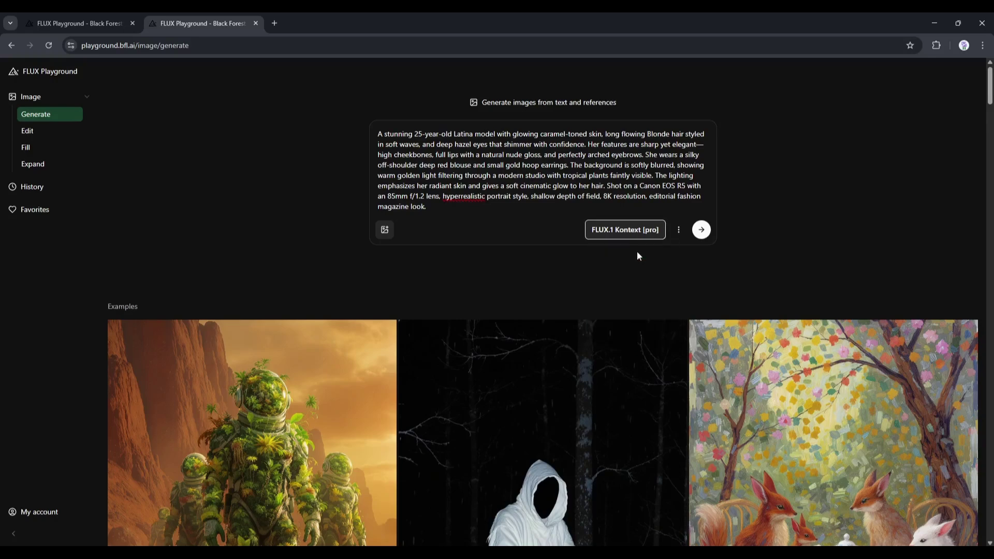
click(679, 229)
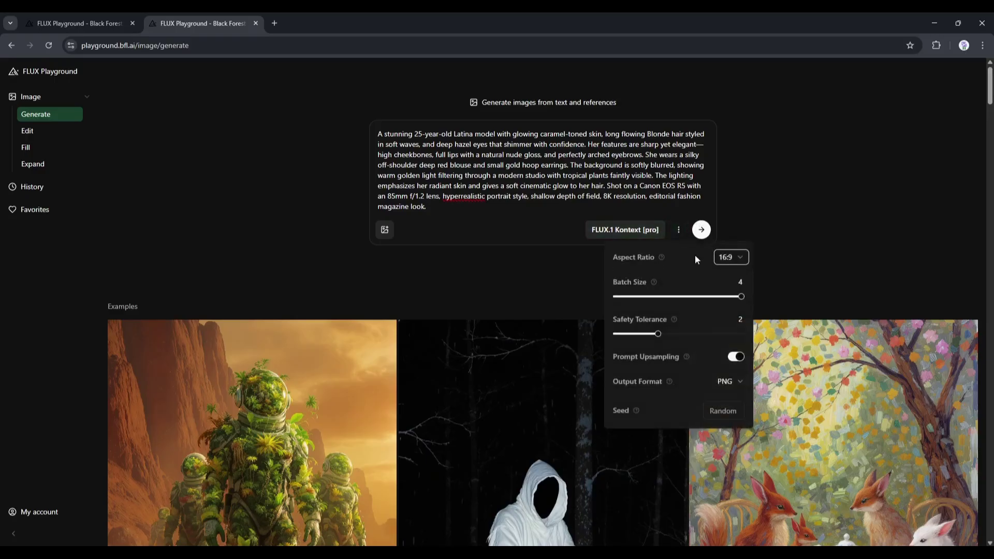
drag(742, 297, 700, 299)
click(742, 259)
click(739, 330)
drag(658, 335, 677, 334)
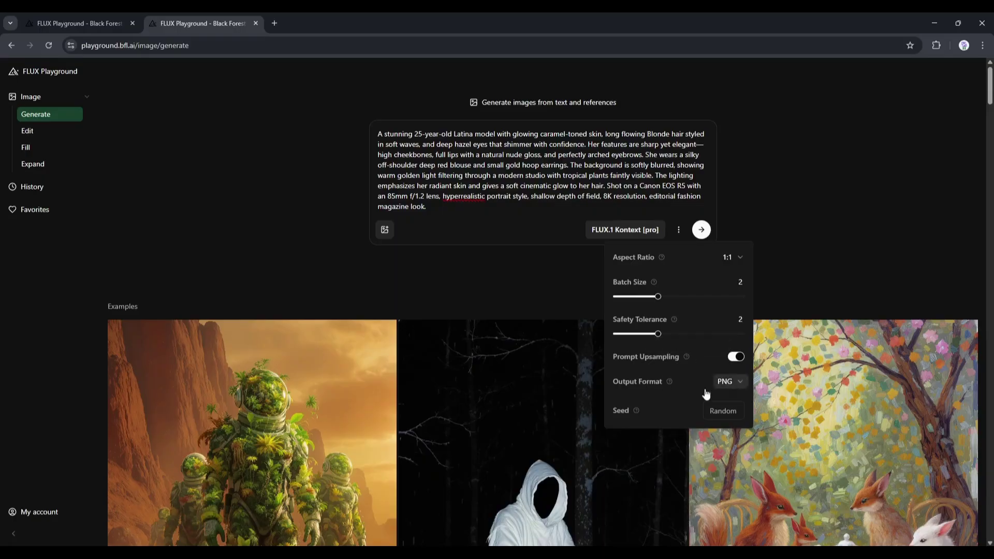
Generate the two red-blouse portraits, then view both full size and return to results
click(667, 216)
click(701, 230)
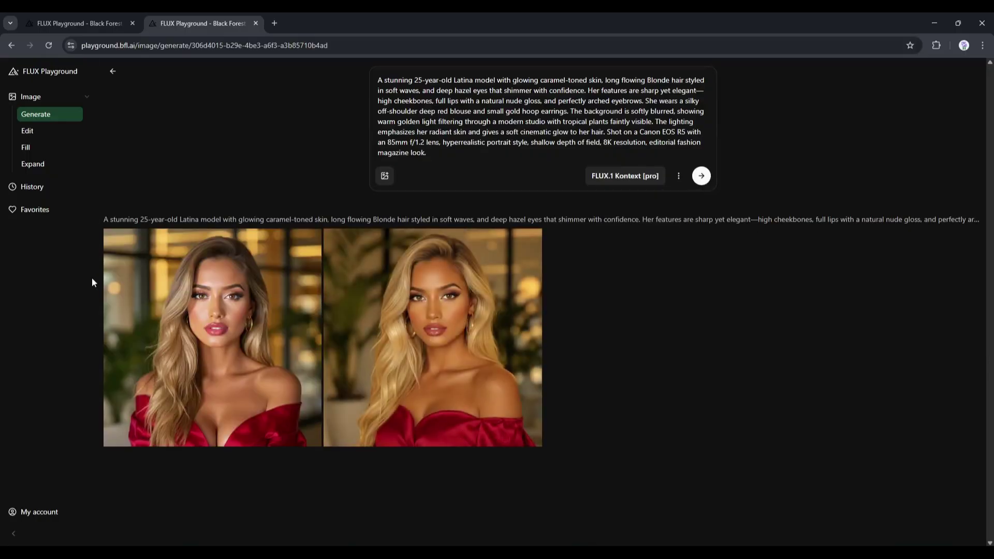
mouse_move(251, 321)
click(278, 279)
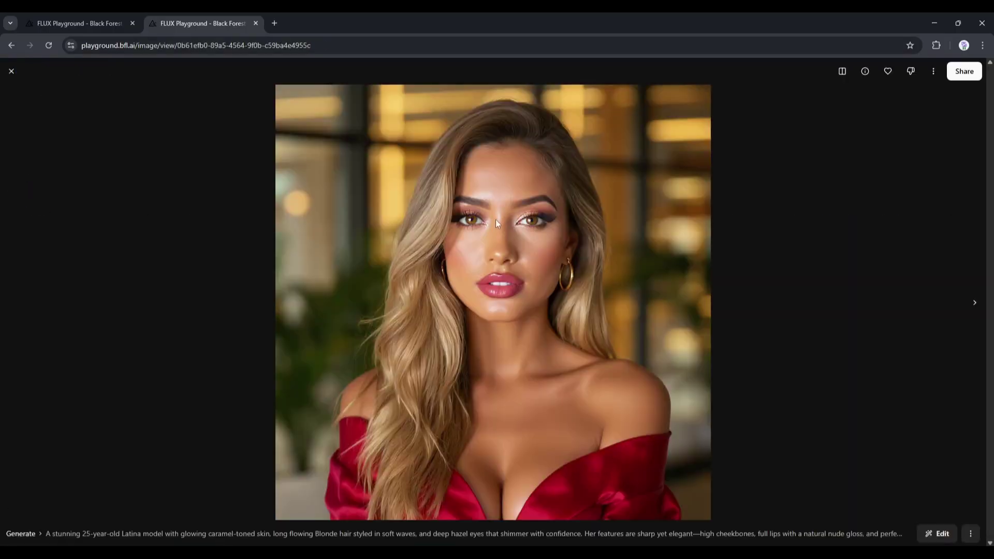
click(975, 303)
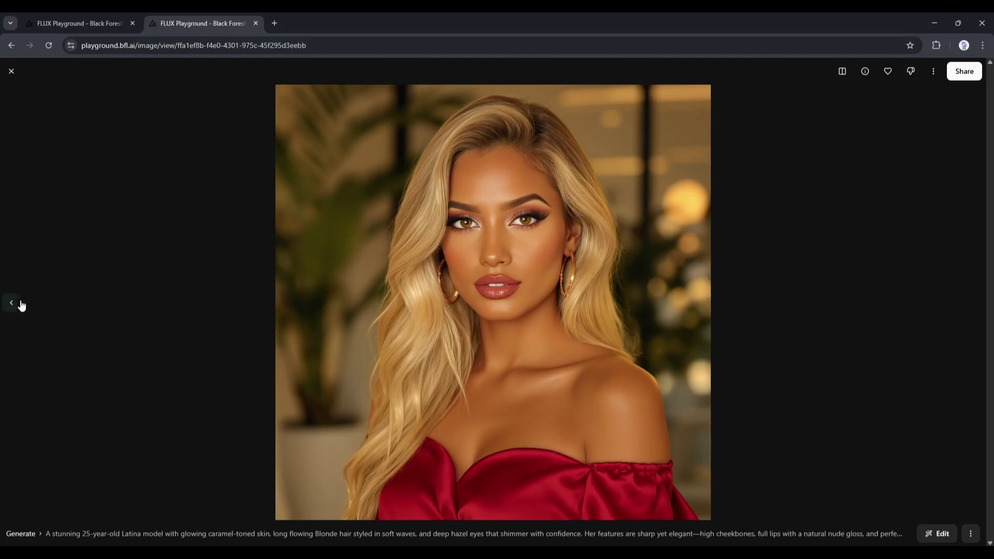
click(11, 71)
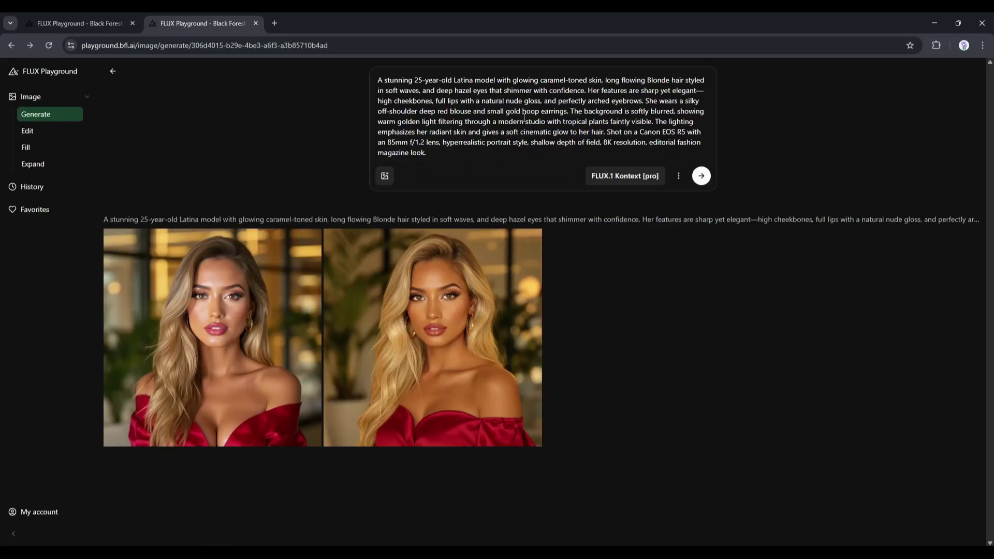
Remove 'glowing caramel-toned skin,' from the prompt and regenerate the portraits
drag(512, 80, 604, 81)
key(BackSpace)
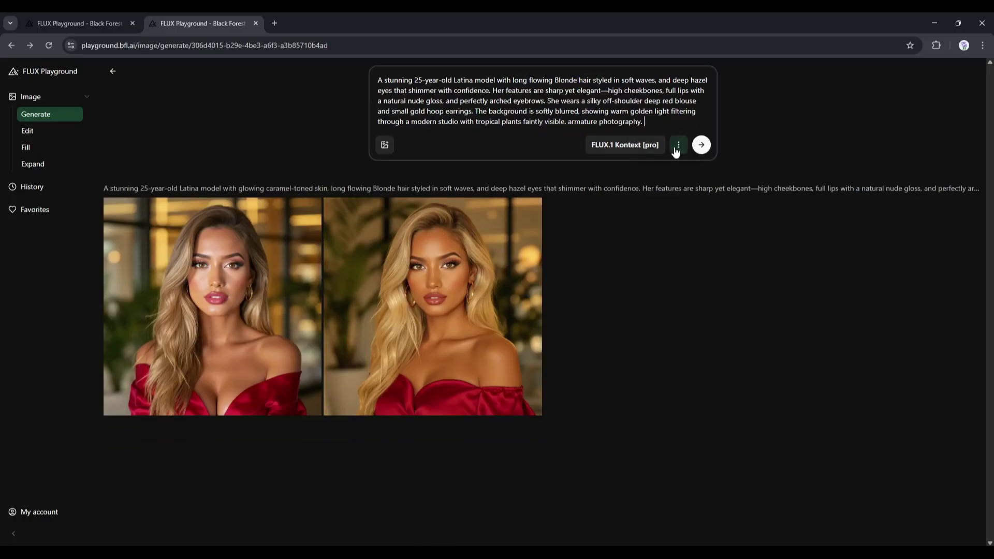
click(701, 145)
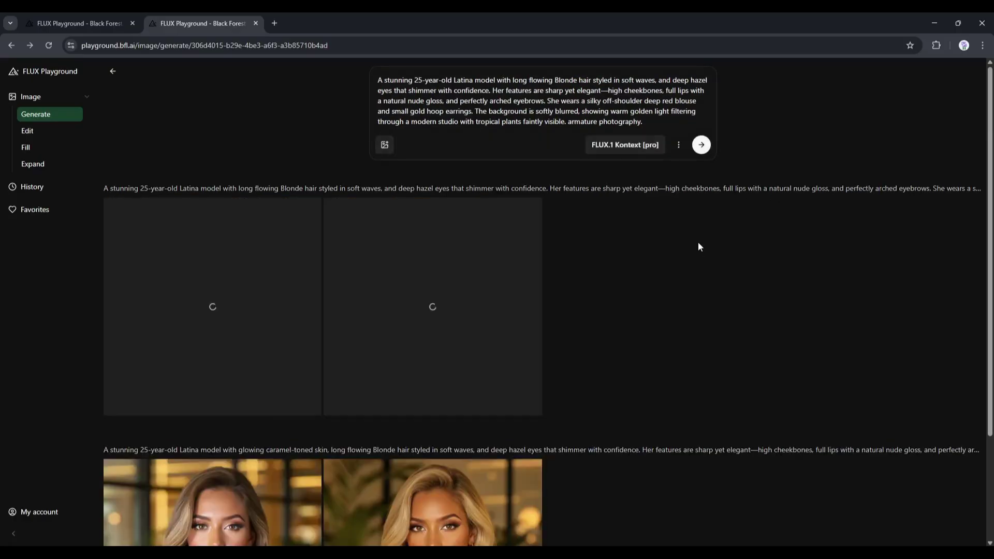
Open the new second portrait full size and flip between both results
scroll(698, 252, down, 3)
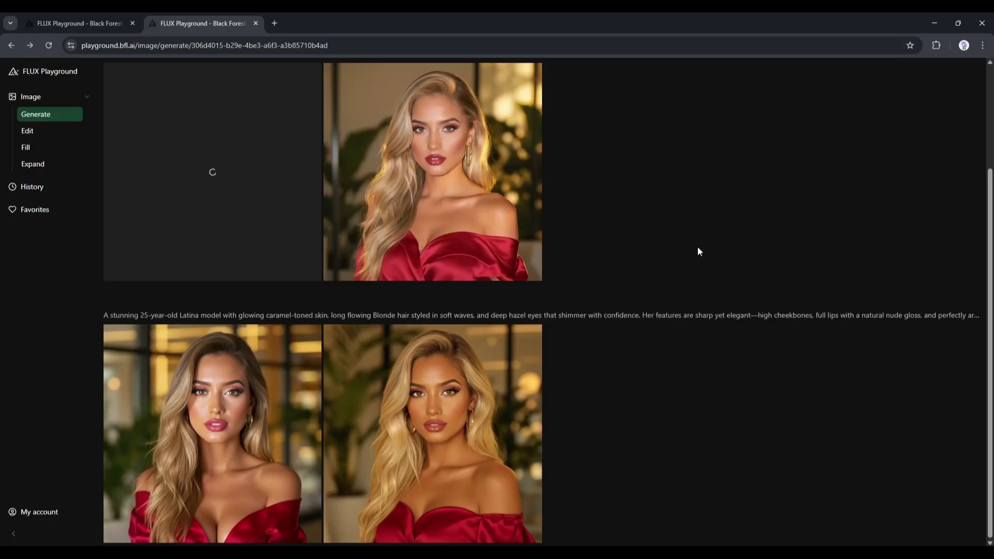
scroll(500, 229, up, 2)
click(504, 261)
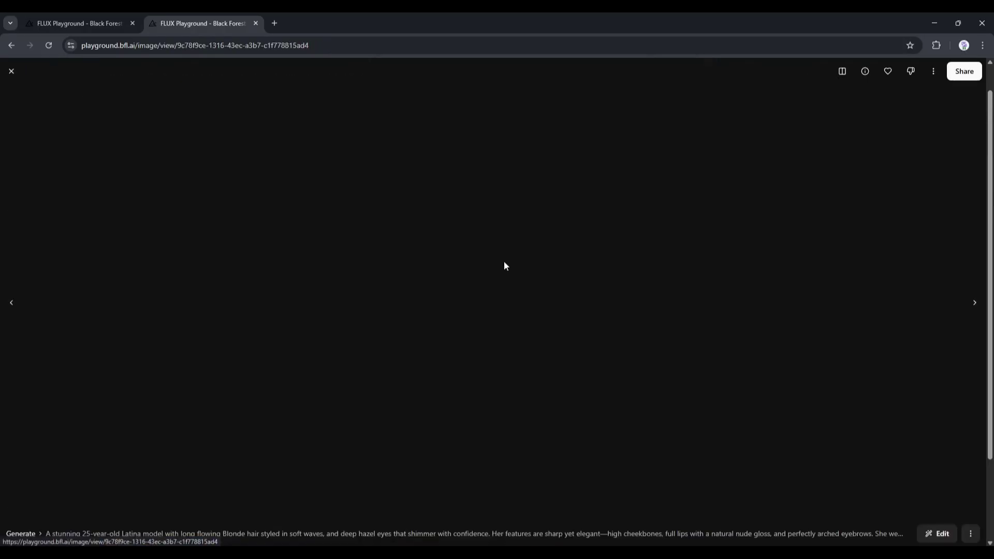
click(18, 307)
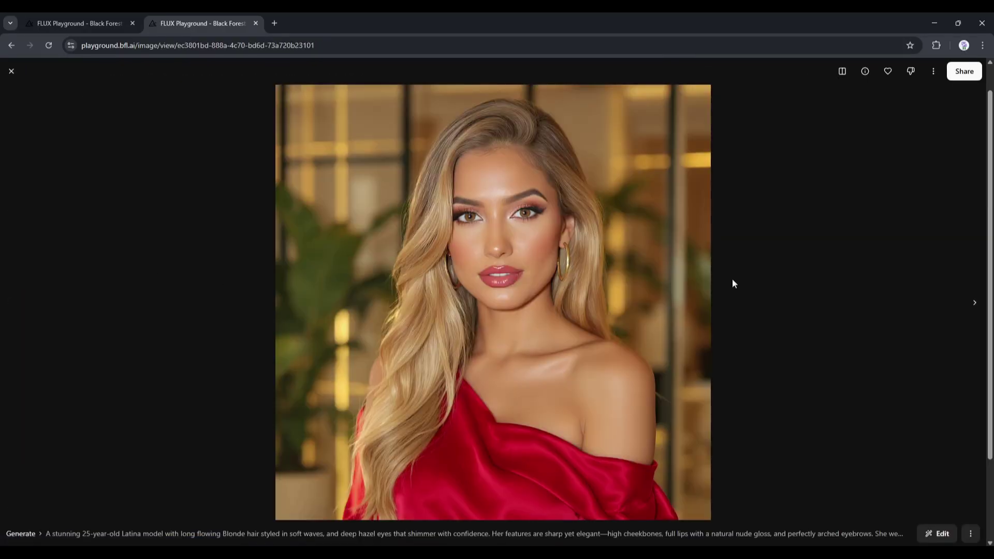
click(975, 311)
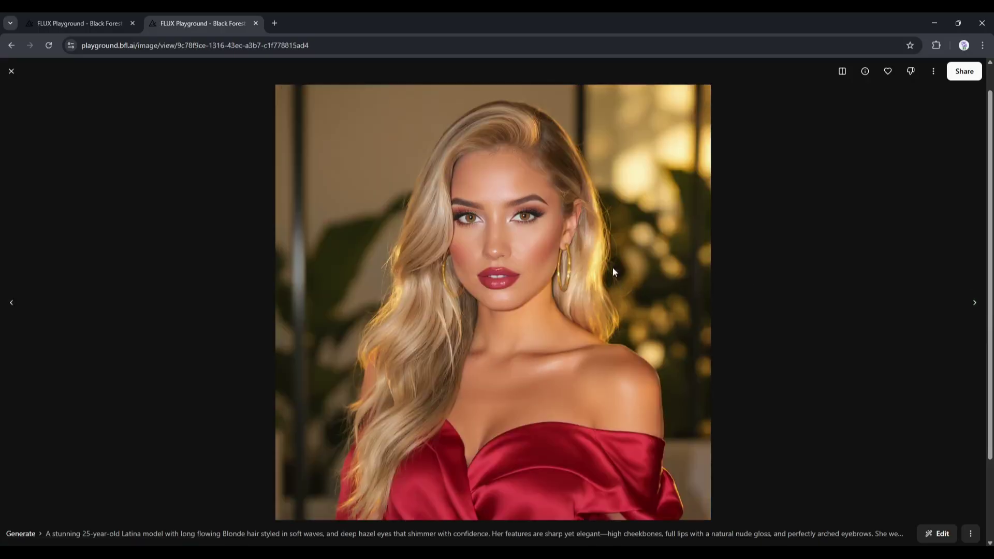
Download the second red-dress portrait as a 1,360 KB PNG and return to the gallery
click(12, 71)
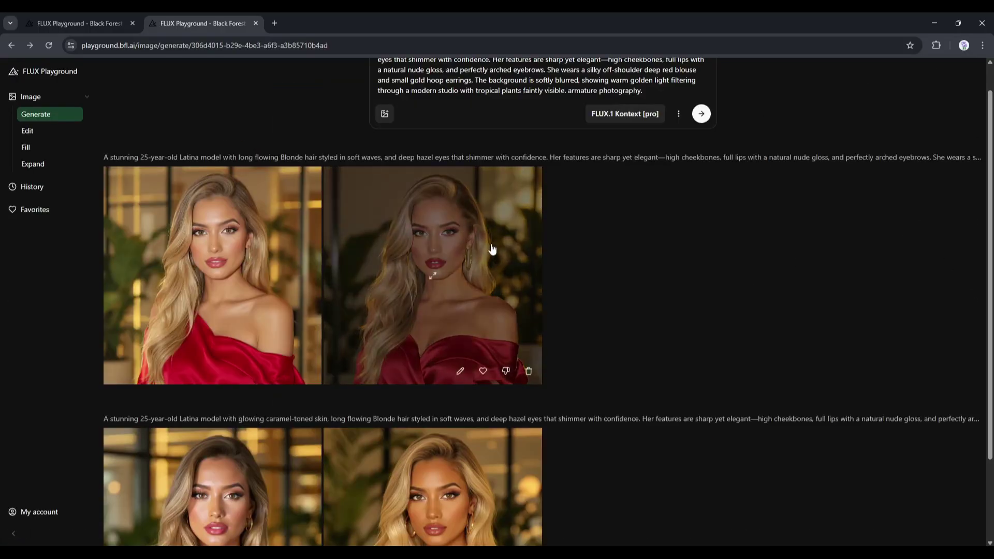
click(457, 275)
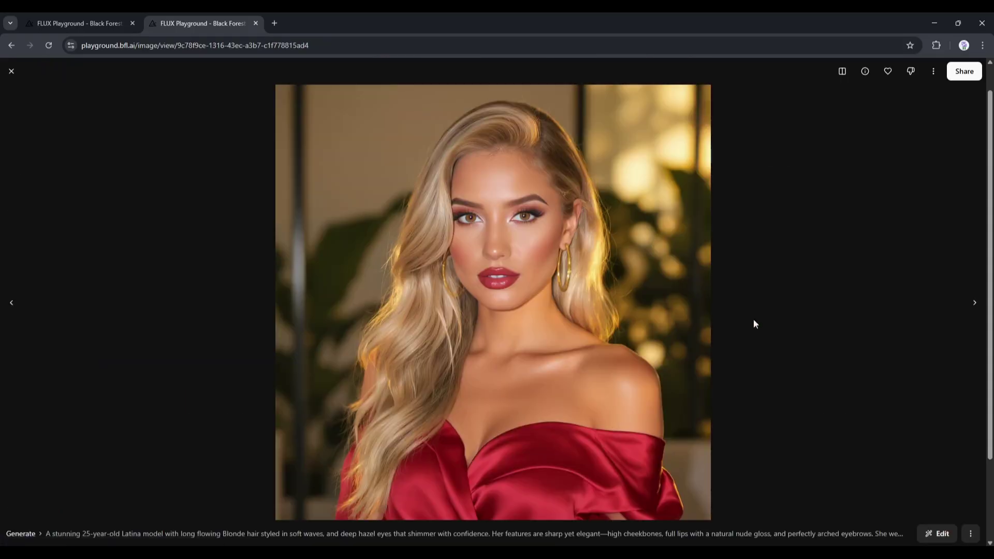
click(932, 75)
click(931, 92)
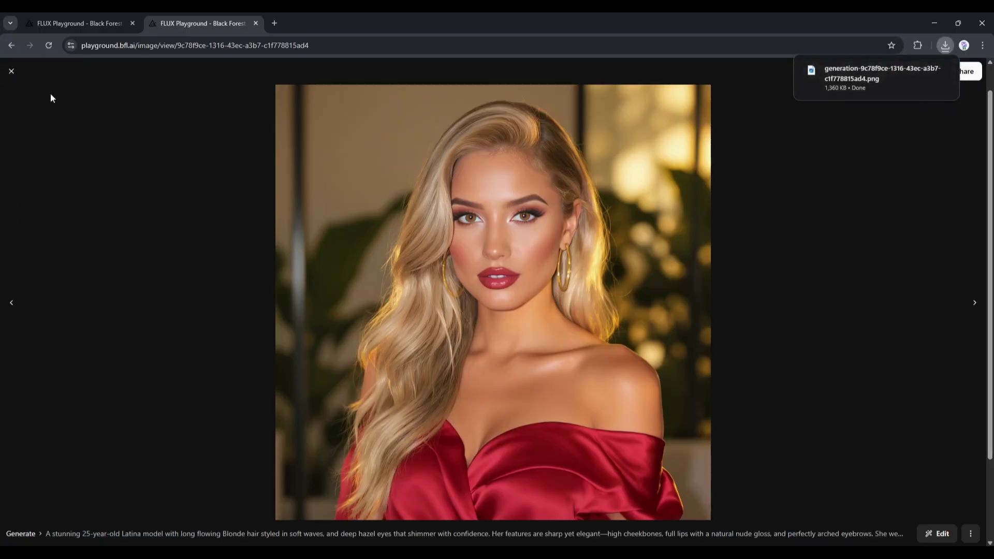
click(12, 72)
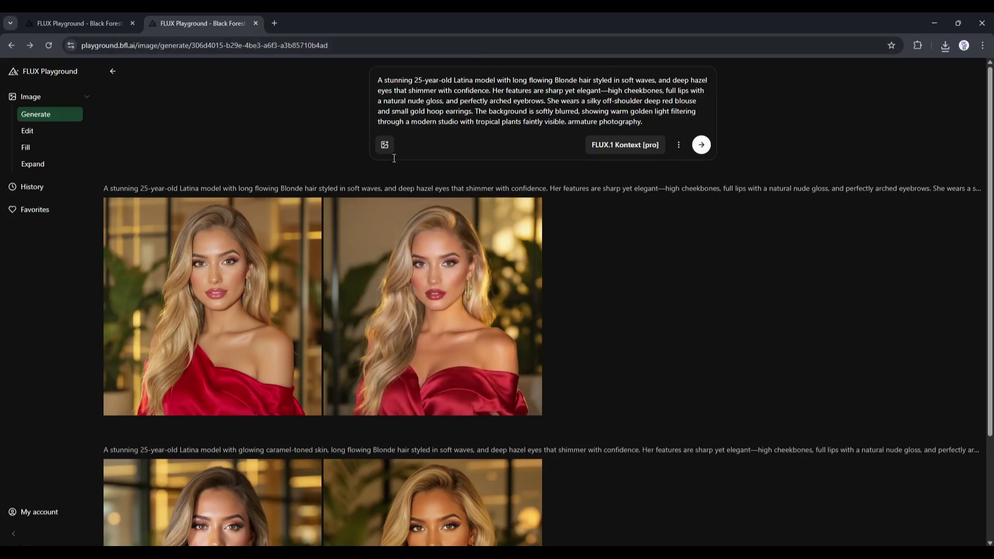
Replace the old prompt with the nightclub selfie prompt
key(ctrl+a)
key(BackSpace)
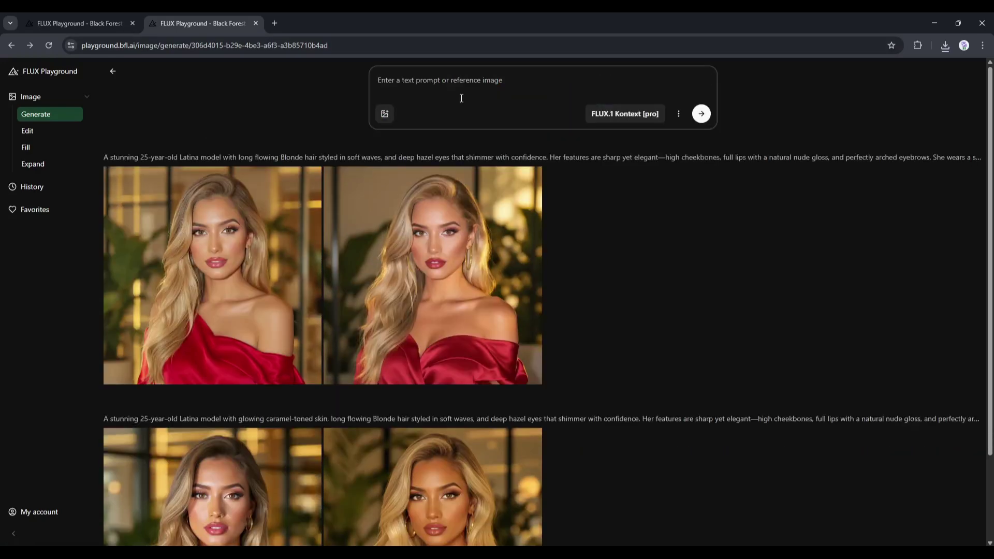
text(a  women taking a selfie in the 90's in a nightclub, hot atmosphere, having a great time dancing and having fun, amateur photography style, IMG_986798)
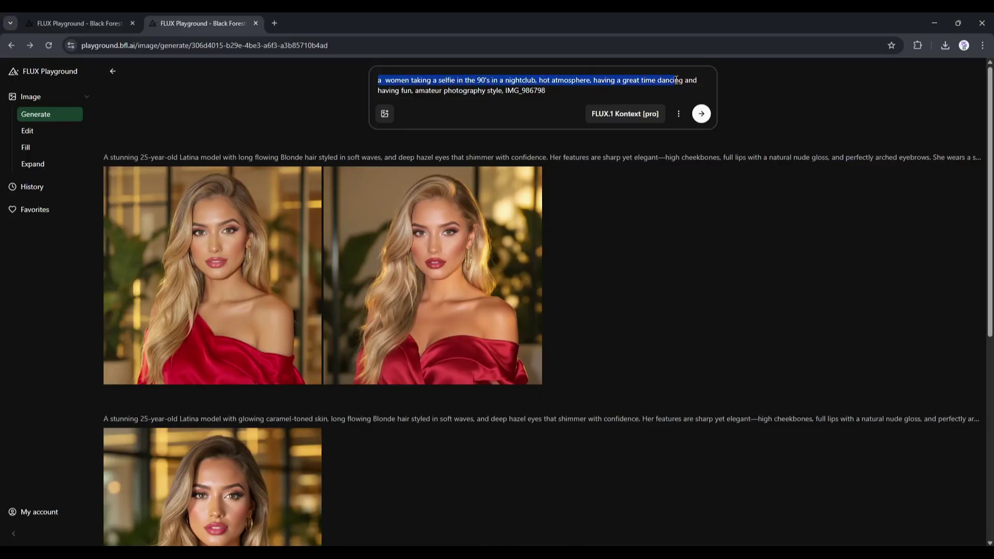
drag(396, 90, 550, 90)
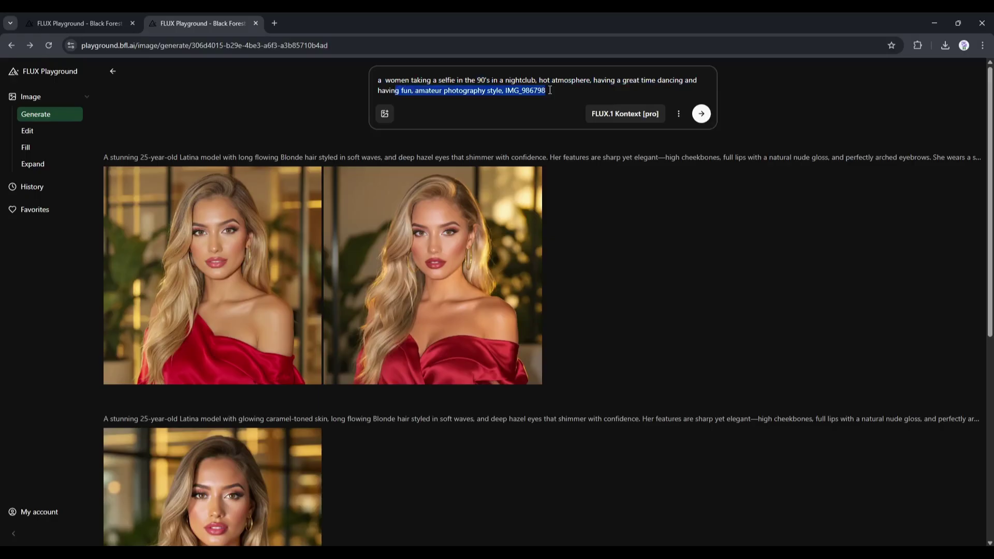
click(569, 89)
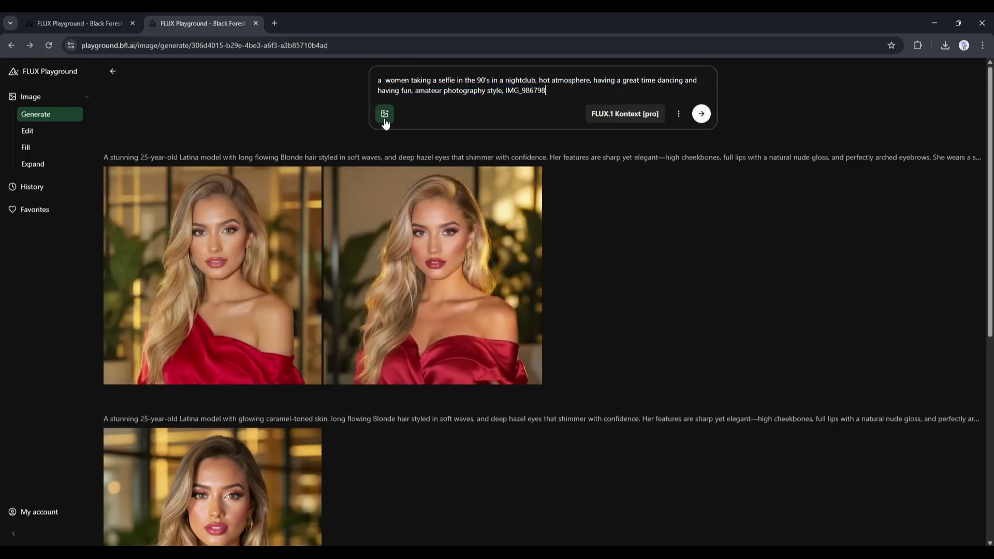
Use the downloaded blonde portrait as reference, set aspect ratio 3:4, and generate
click(385, 115)
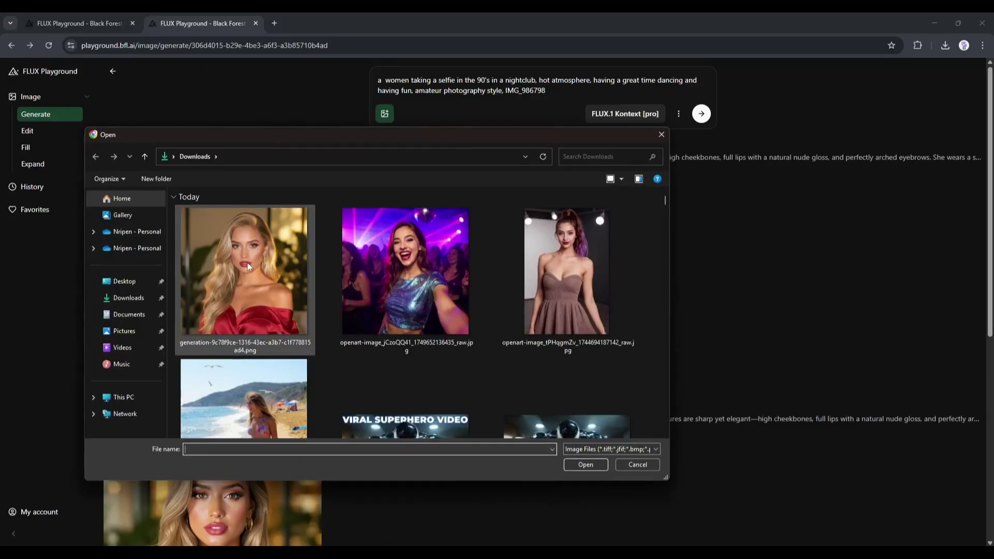
double_click(256, 265)
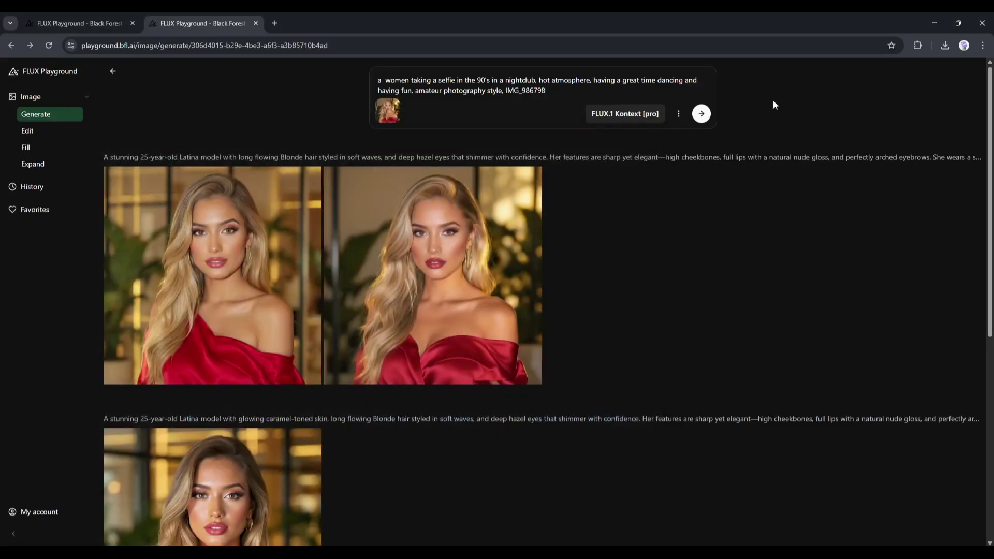
click(678, 113)
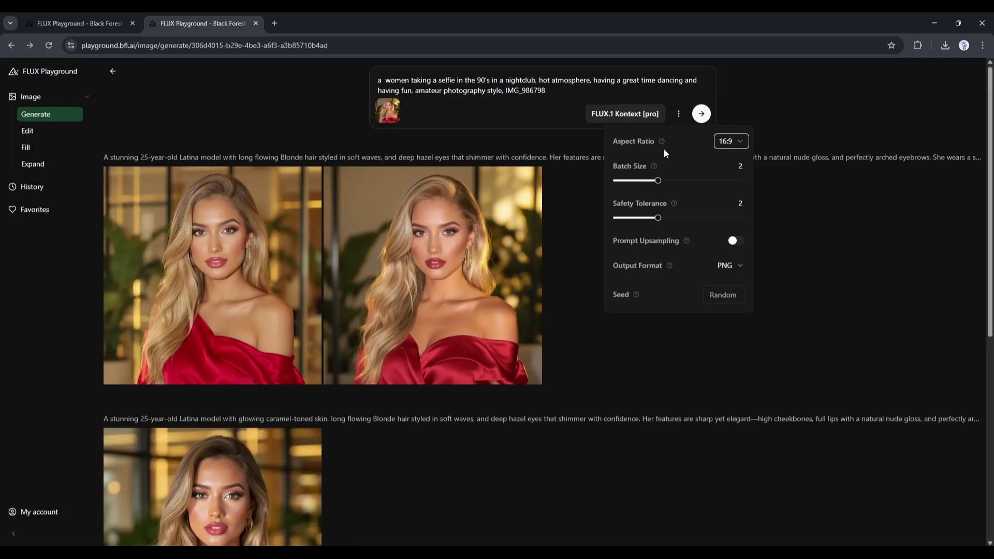
click(733, 141)
click(734, 211)
click(702, 114)
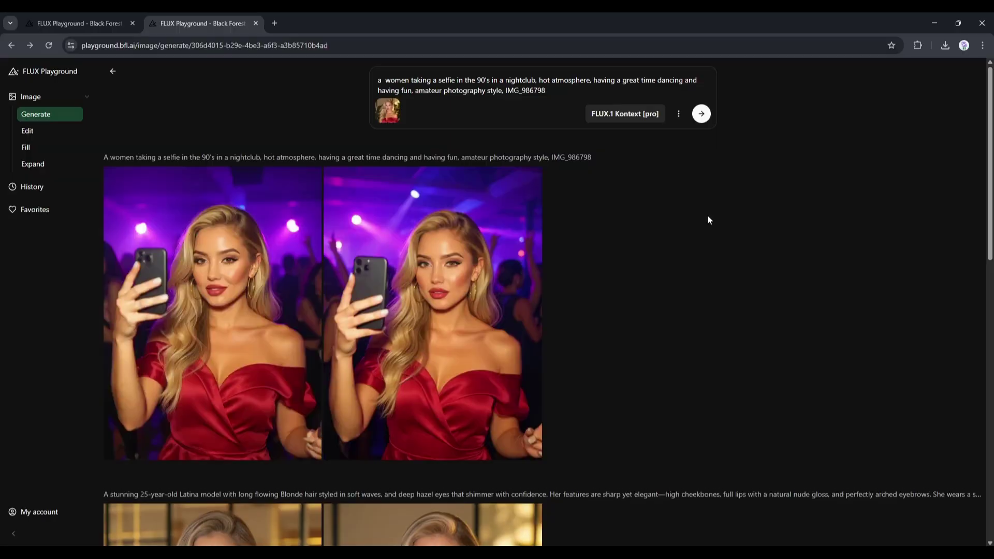
Open the left nightclub selfie full size and compare it with the other result
scroll(673, 248, down, 2)
scroll(682, 312, down, 2)
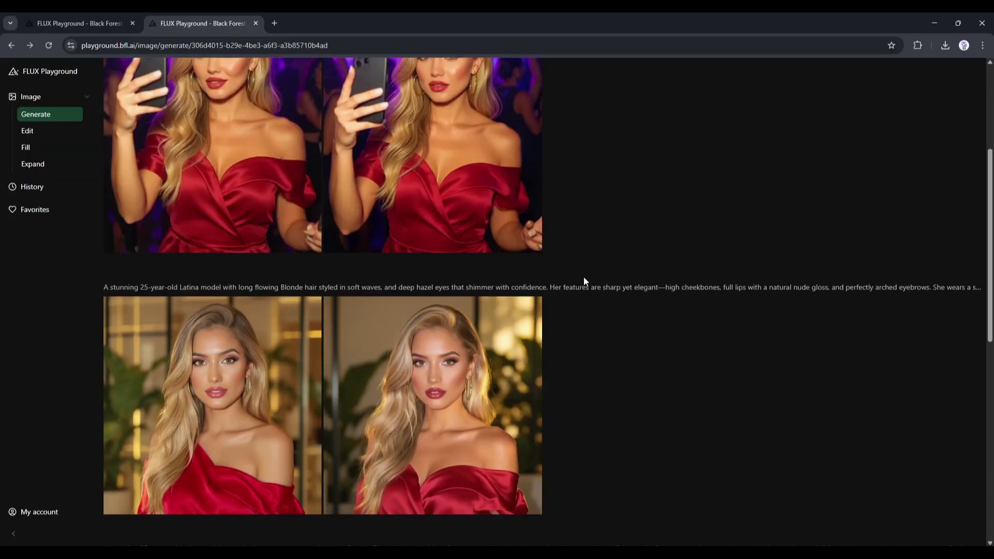
scroll(583, 277, up, 4)
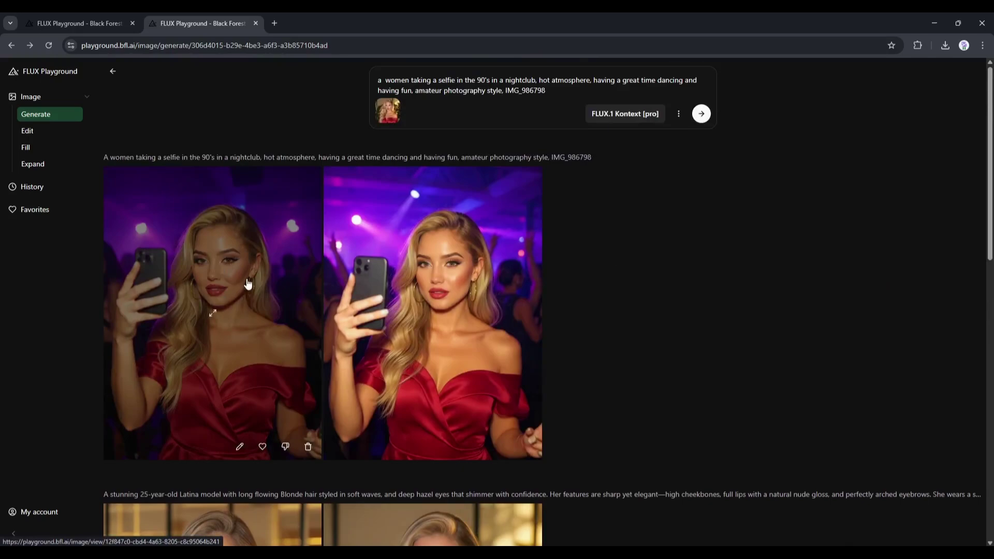
click(238, 315)
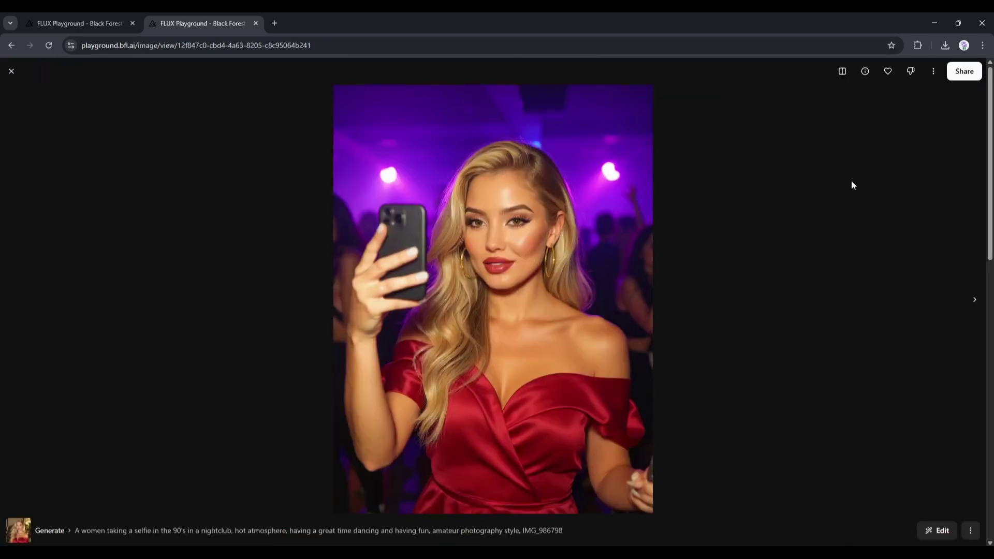
key(ctrl+w)
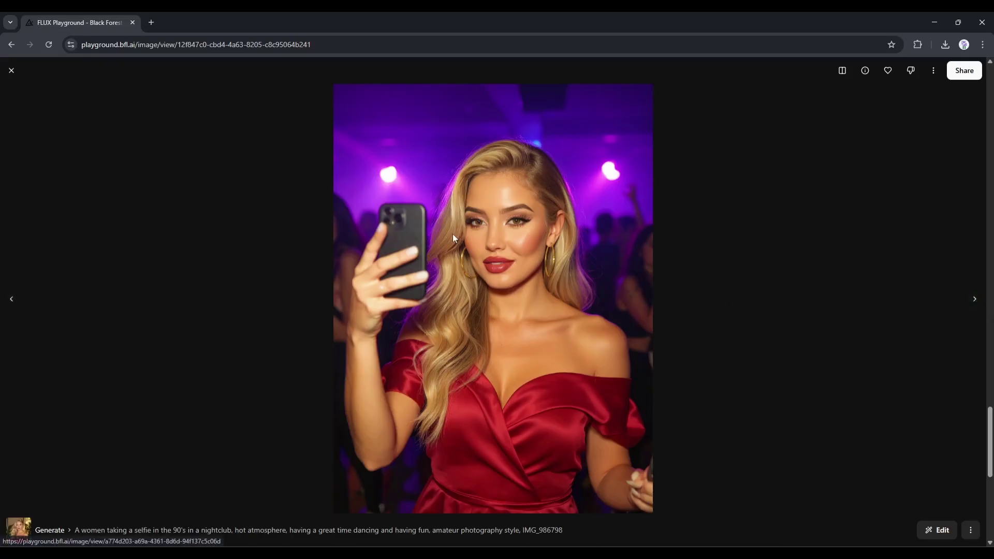
key(Right)
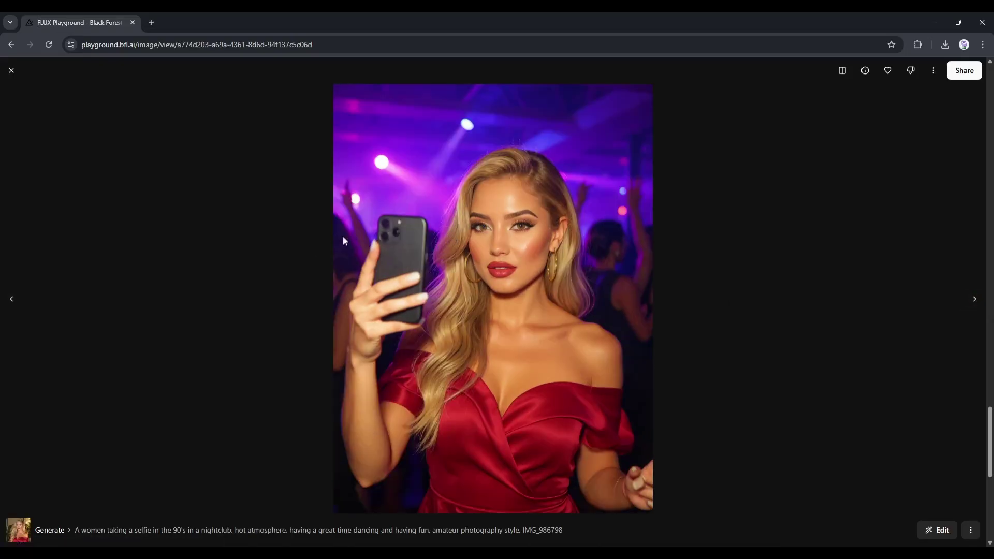
key(Left)
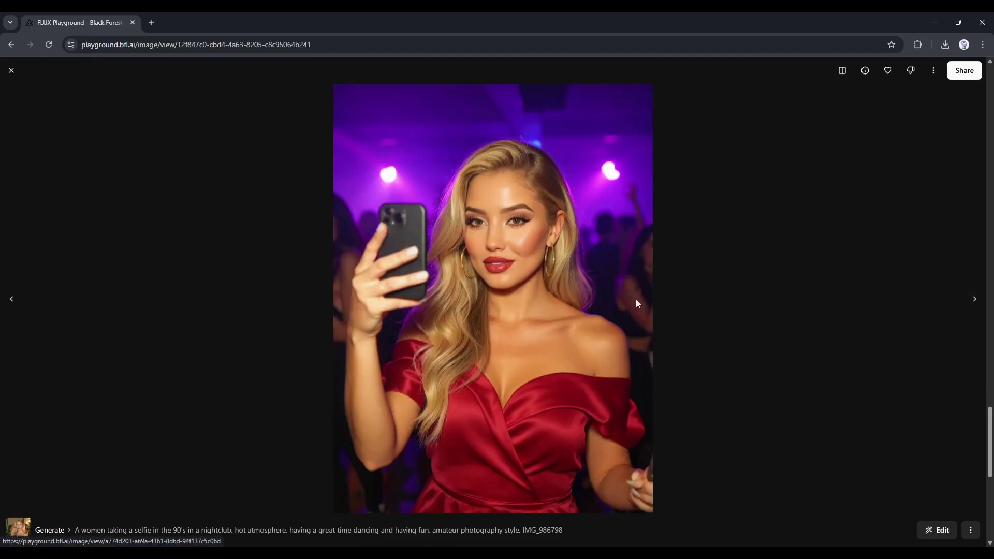
key(Right)
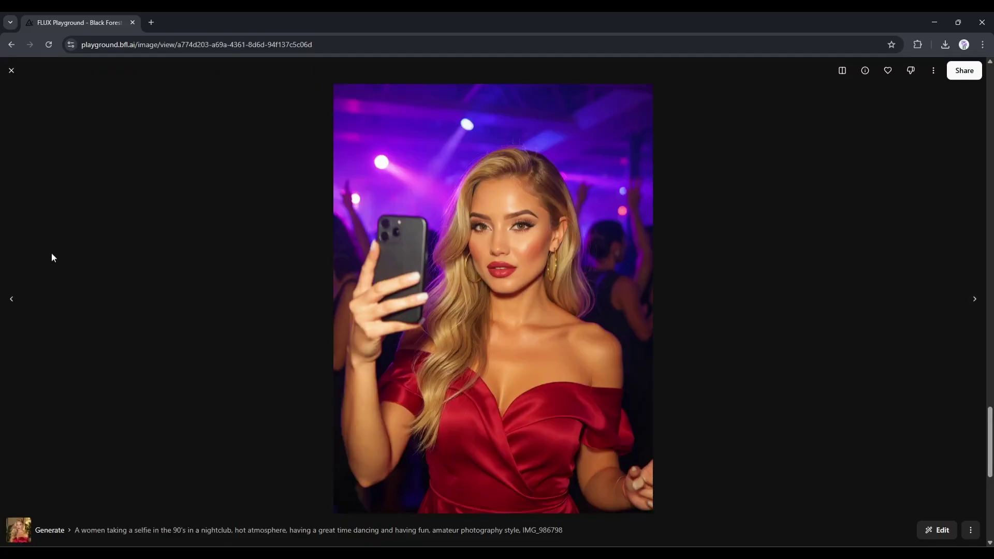
click(18, 302)
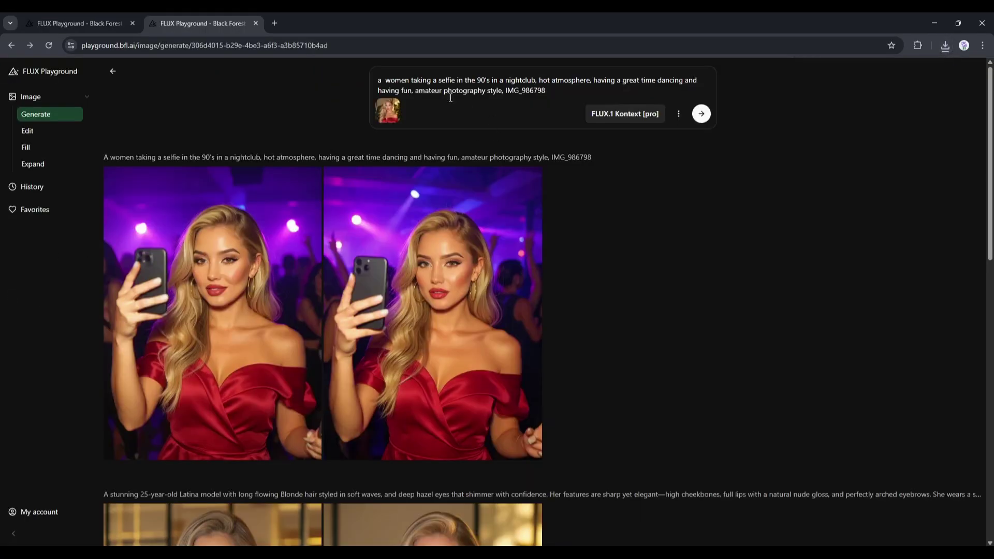
Replace the prompt with the black-gown ballroom prompt, generate, and open one result full size
double_click(433, 92)
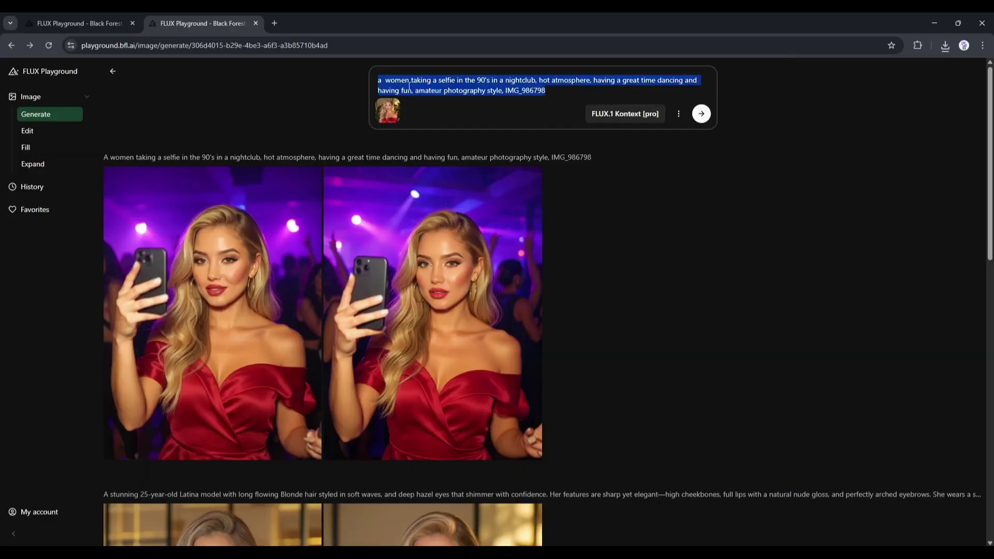
click(409, 85)
drag(377, 80, 562, 98)
text(Th)
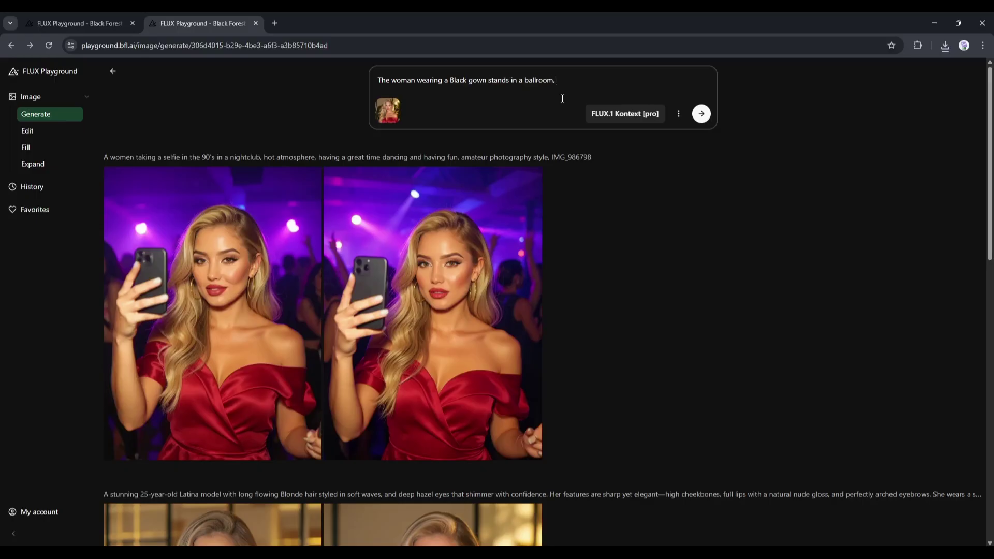
text(less makeup, high heel, full body,)
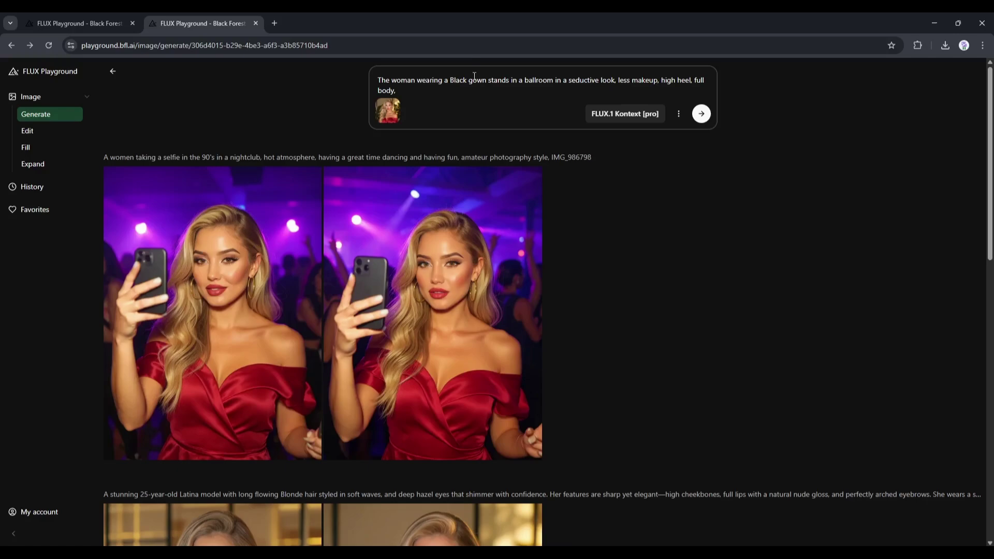
key(Return)
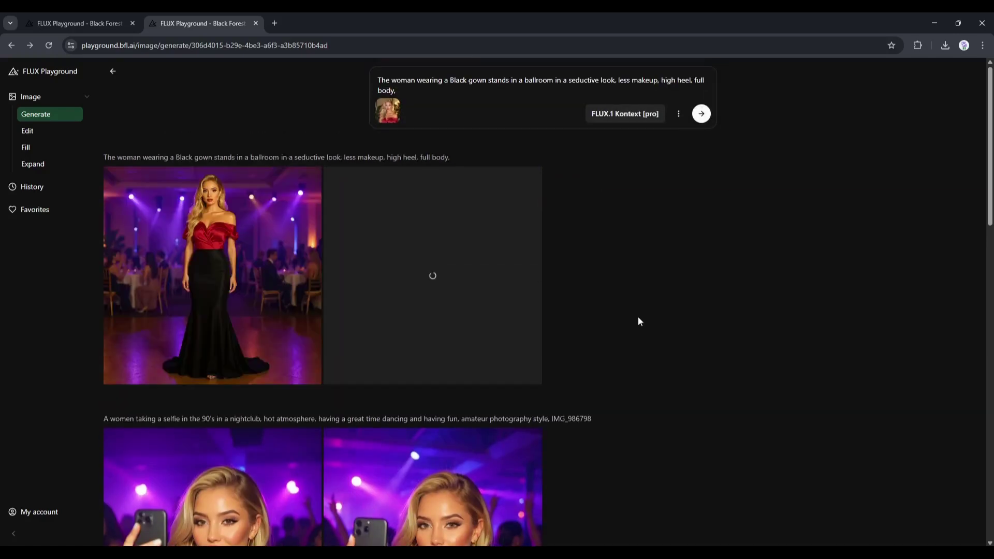
click(458, 263)
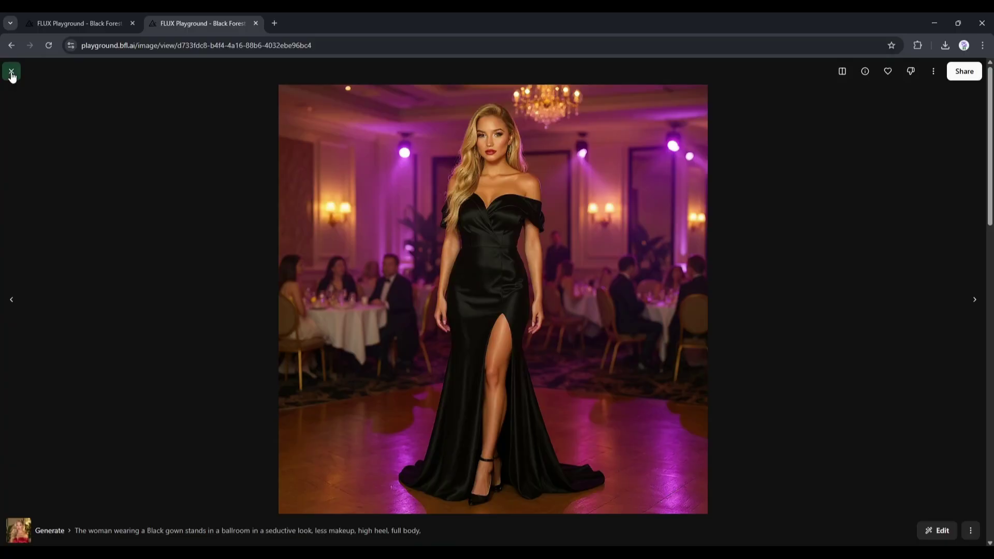
Replace the prompt with the detailed black satin gown ballroom prompt and generate images
click(12, 73)
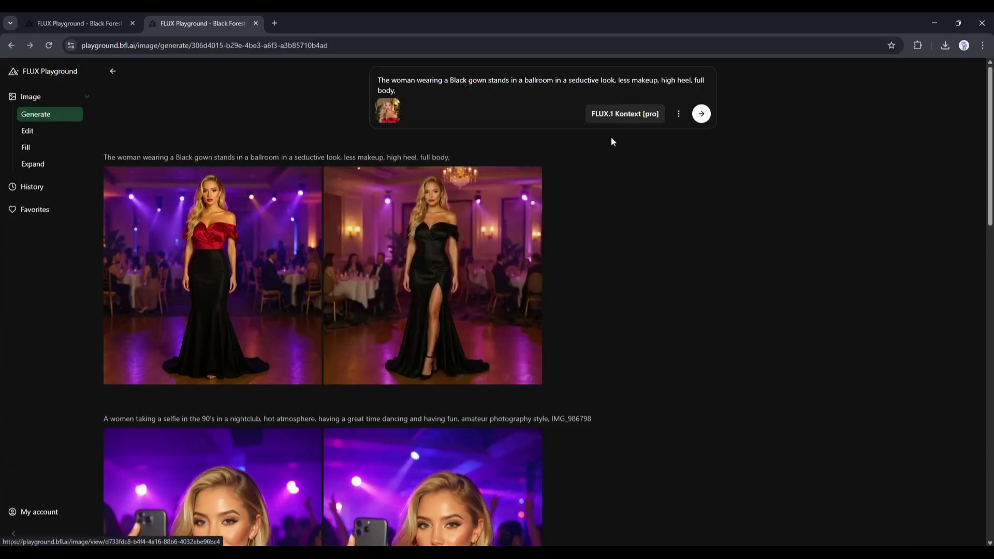
key(ctrl+a)
text(The woman stands confidently in the center of an opulent ballroom, wearing a form-fitting black satin gown with a thigh-high slit and an elegant train flowing behind her. Her long, wavy dark brown hair cascades over one shoulder, framing her naturally glowing caramel-toned skin. She has a seductive, poised expression with minimal makeup—just a soft touch of eyeliner, nude lips, and subtle blush. Her deep hazel eyes lock onto the camera with quiet intensity. She wears sleek black stiletto heels, and her posture exudes elegance and allure. The ballroom features golden chandeliers, marble floors, and rich velvet drapes, softly lit to create a warm, romantic glow. Full-body, high-fashion photography style, cinematic lighting, shot with a 50mm lens at eye level, ultra-sharp resolution, luxury editorial aesthetic.)
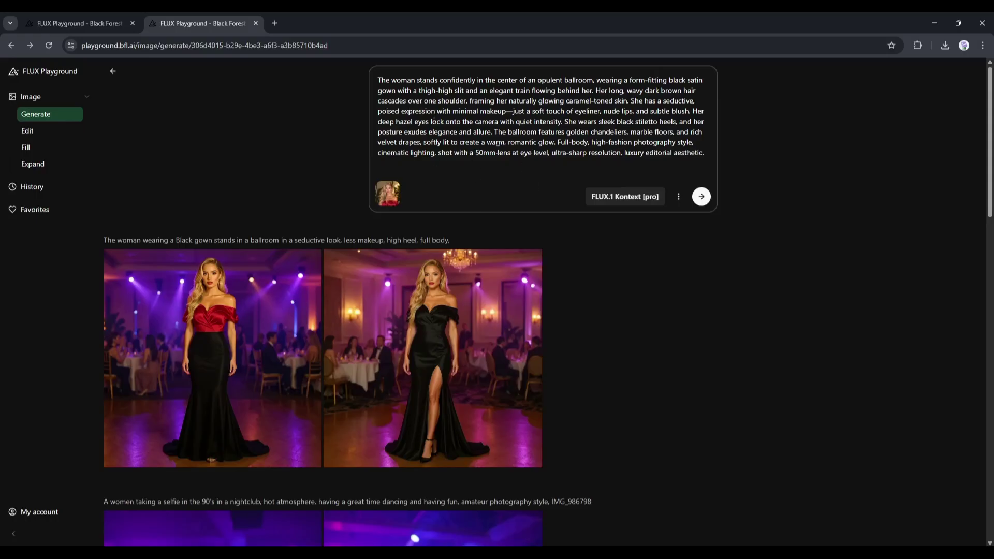
key(BackSpace)
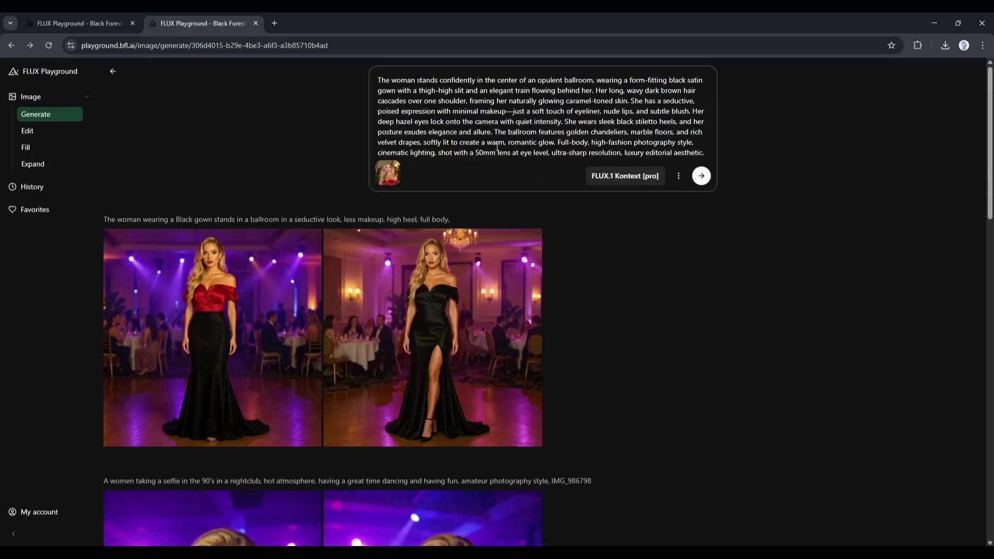
click(701, 177)
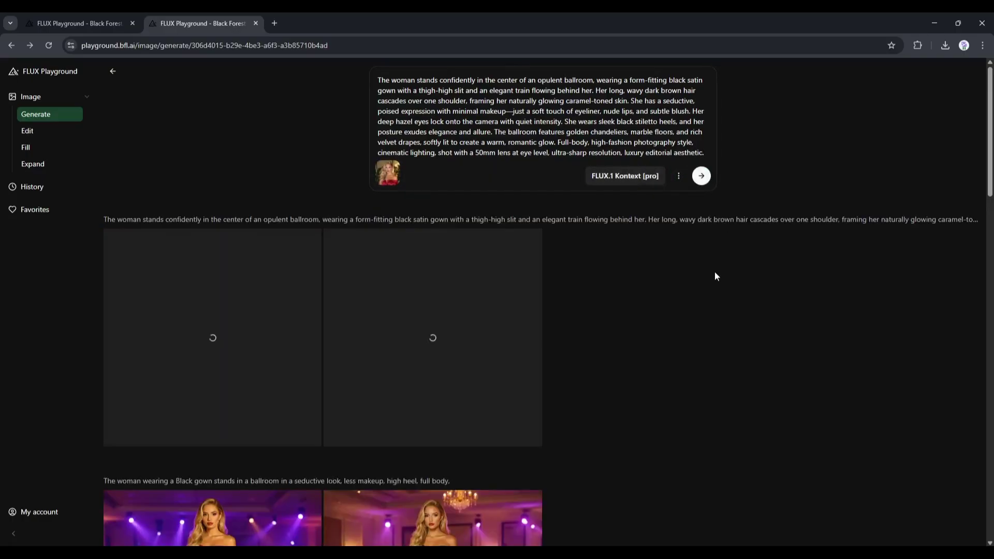
Open the second ballroom gown image at full size
scroll(694, 278, down, 1)
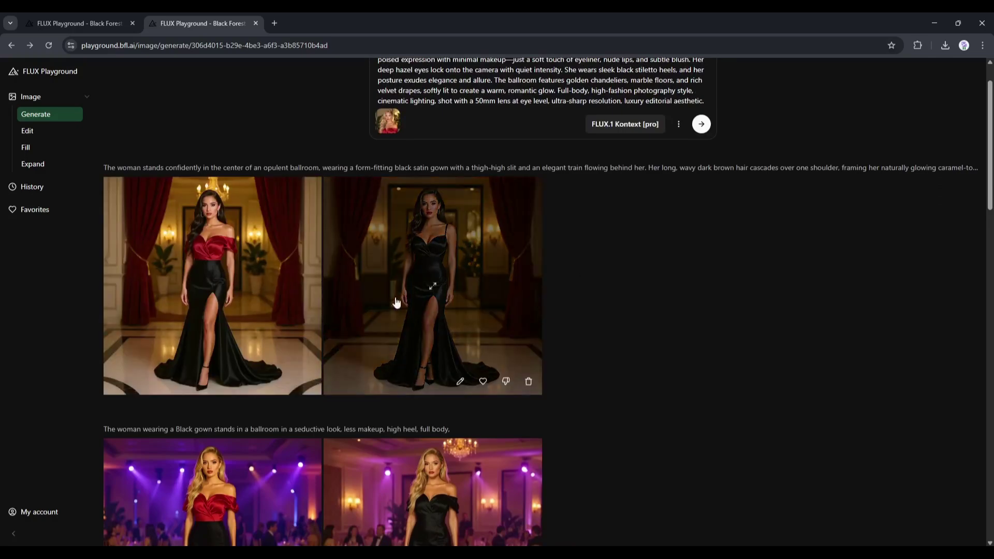
scroll(447, 286, up, 1)
click(447, 287)
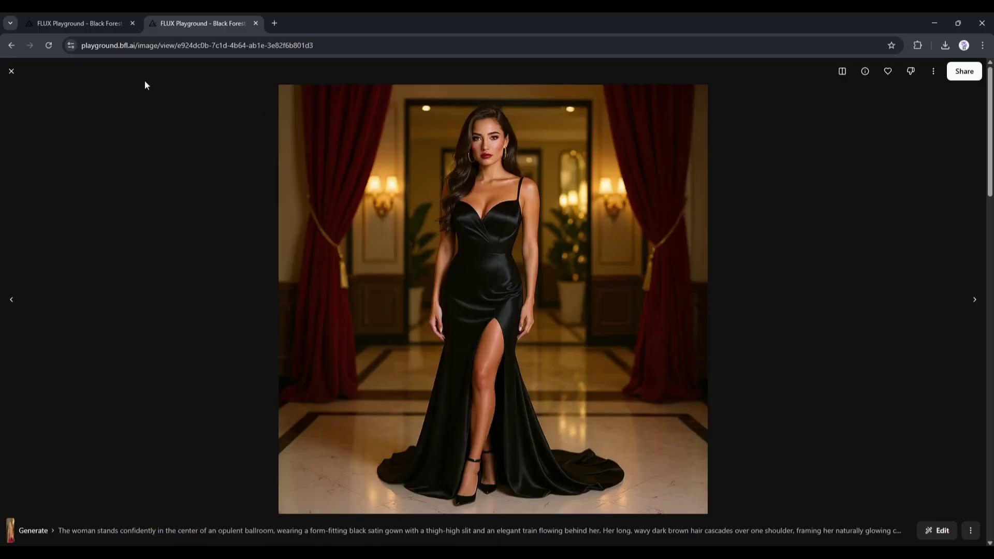
click(15, 70)
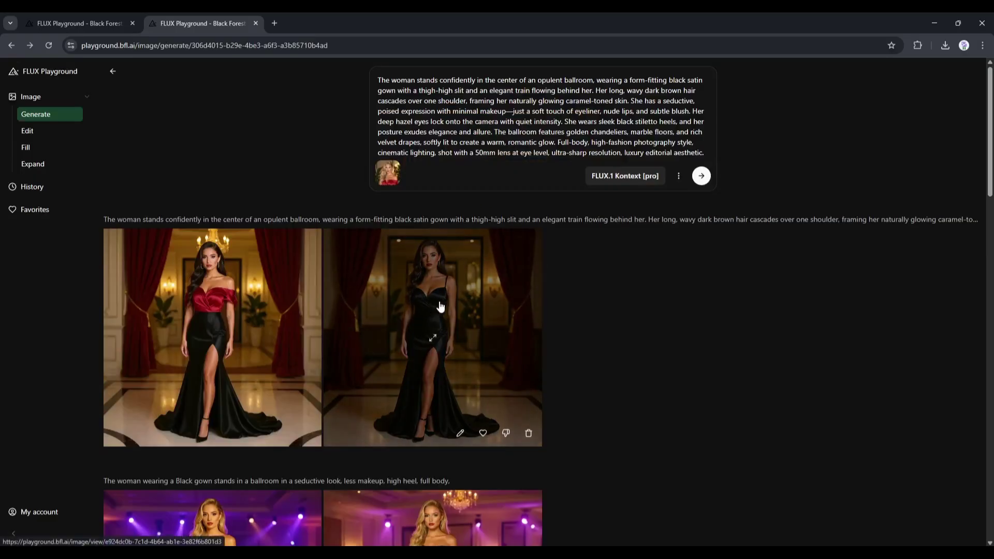
click(462, 296)
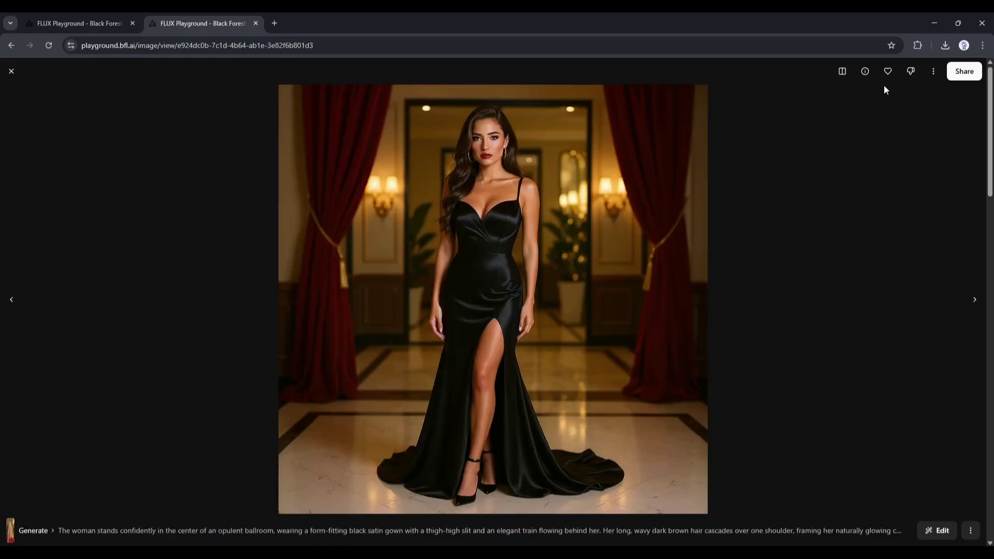
Download the black gown image as a PNG and return to the generation page
click(932, 73)
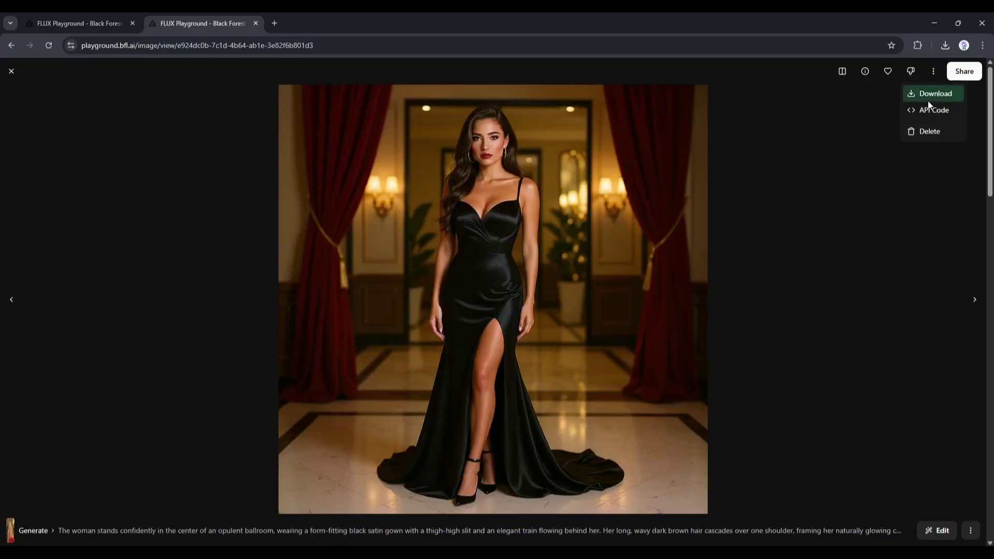
click(925, 94)
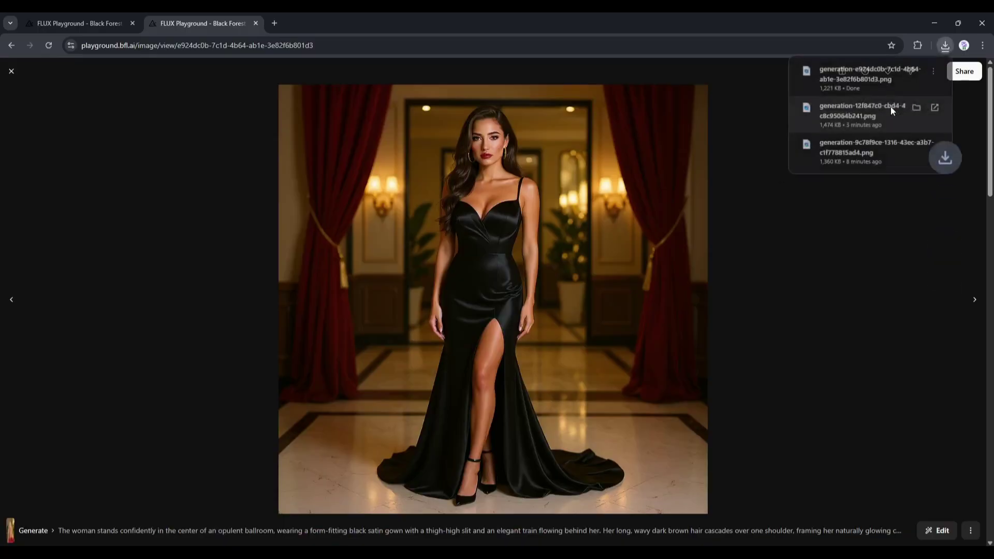
click(12, 72)
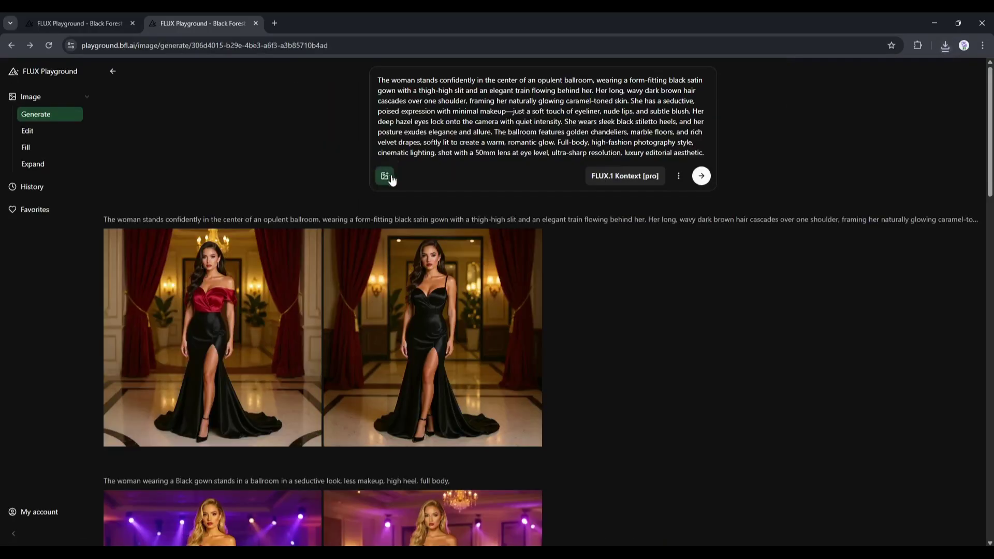
Attach the downloaded black-gown image as reference and type the new jeans outfit prompt
click(392, 180)
click(241, 249)
double_click(240, 249)
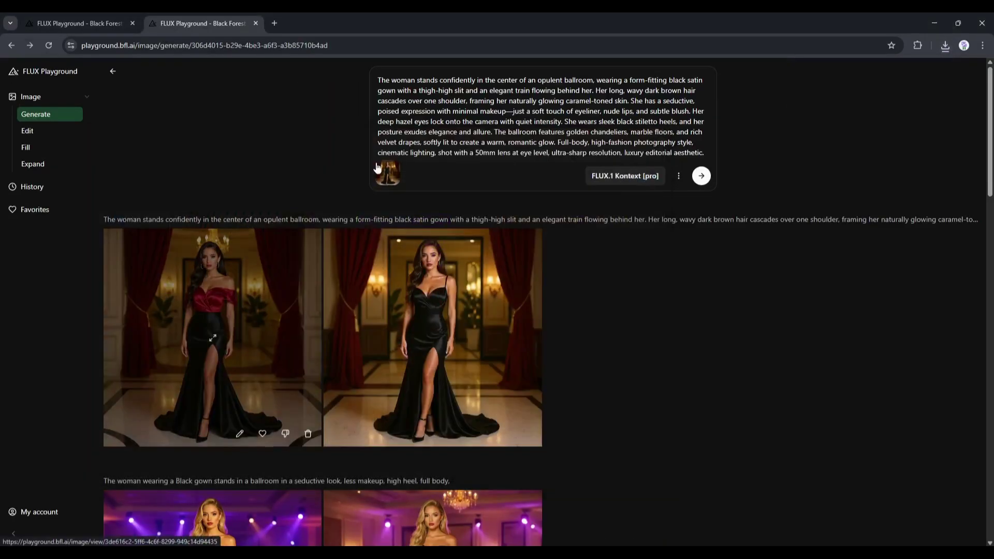
click(436, 115)
key(ctrl+a)
text(bnpw)
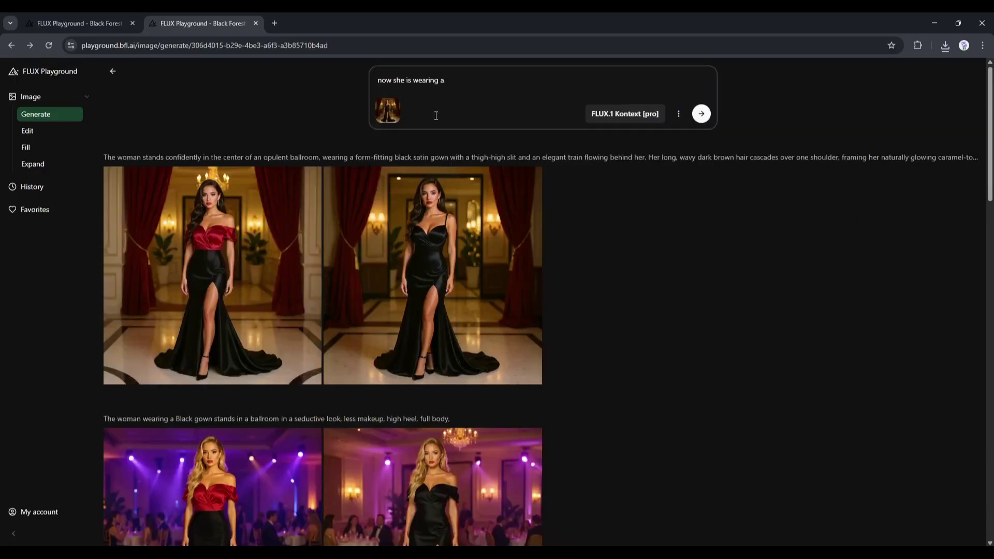
text(Jeans)
Submit the pink T-shirt and jeans prompt and view both resulting images full size
key(Return)
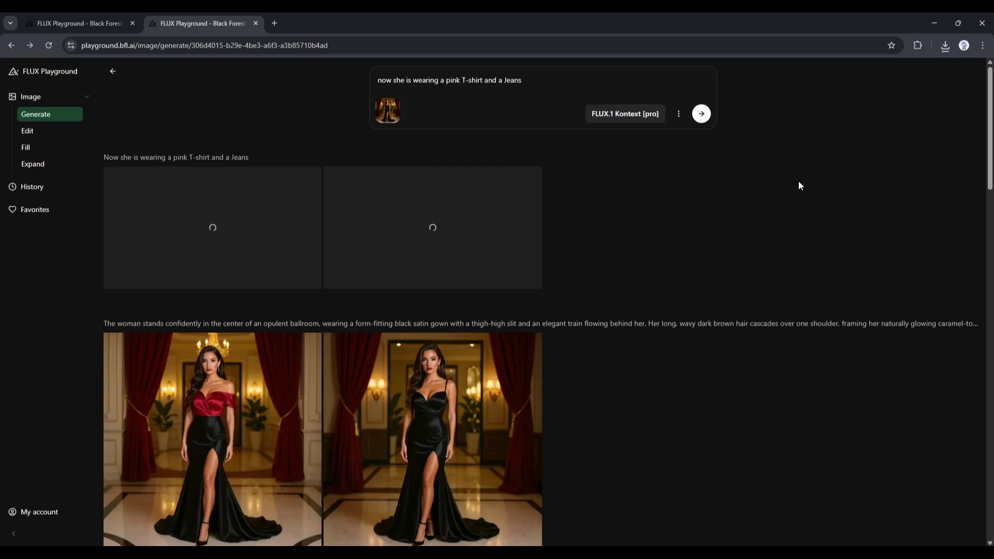
click(454, 223)
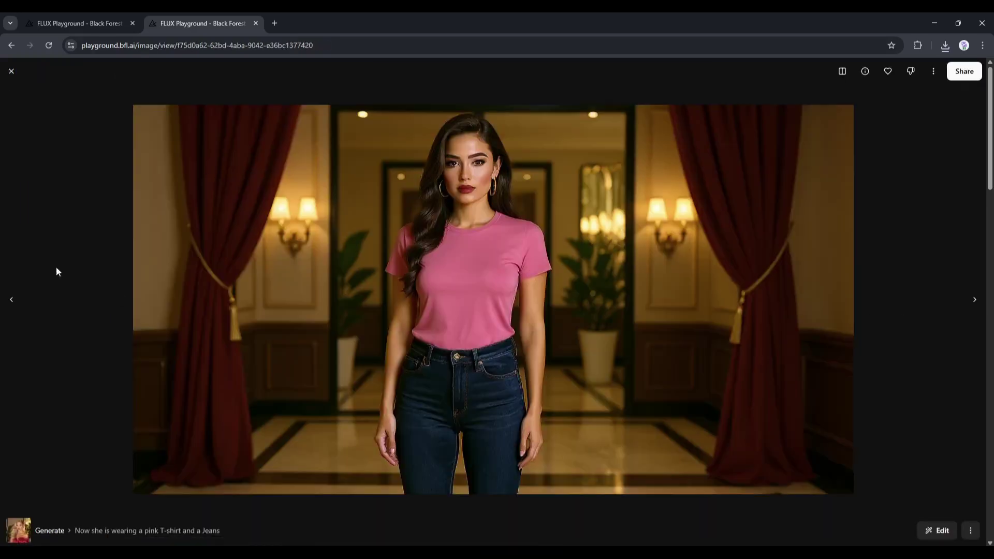
click(12, 299)
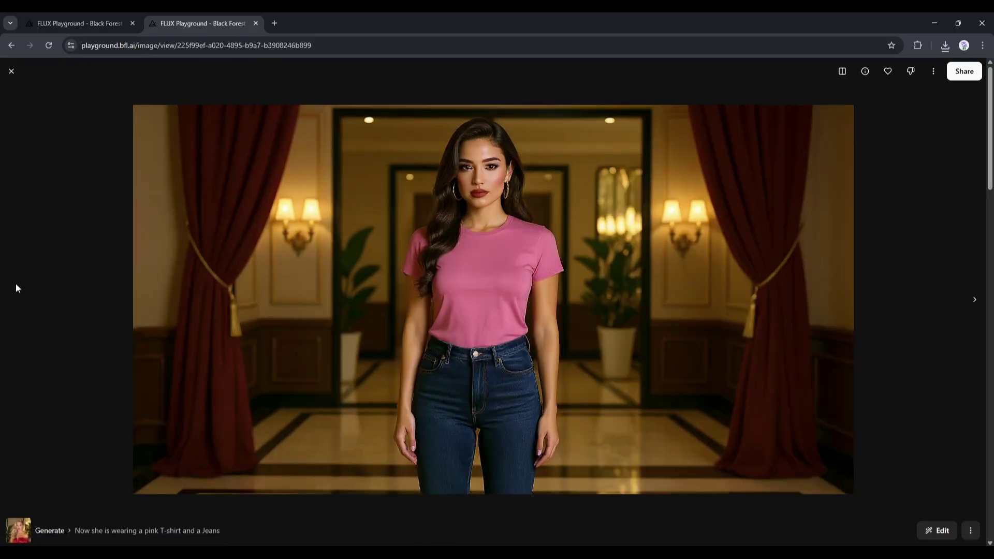
click(11, 72)
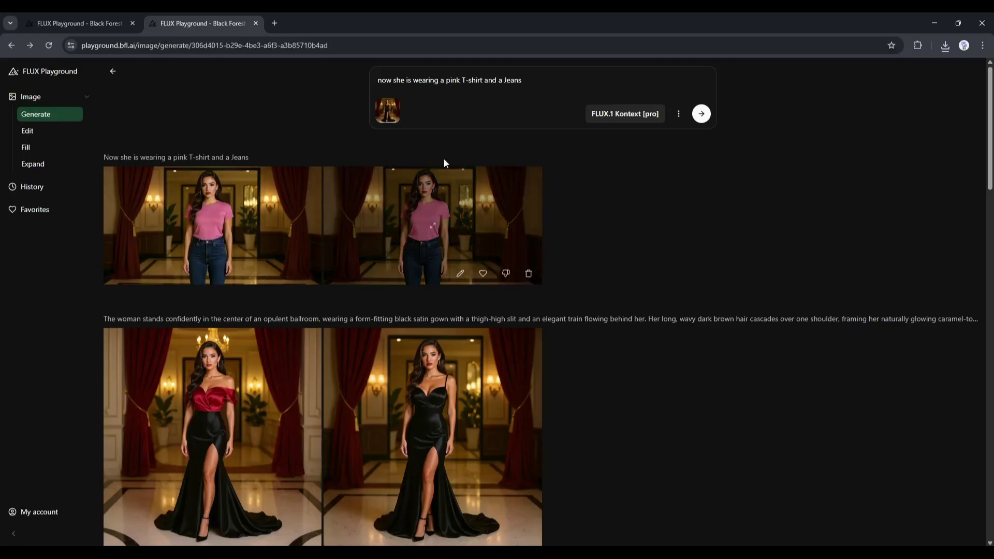
Generate the London street selfie with FLUX.1 Kontext [max] at a 3:4 aspect ratio
key(ctrl+a)
key(BackSpace)
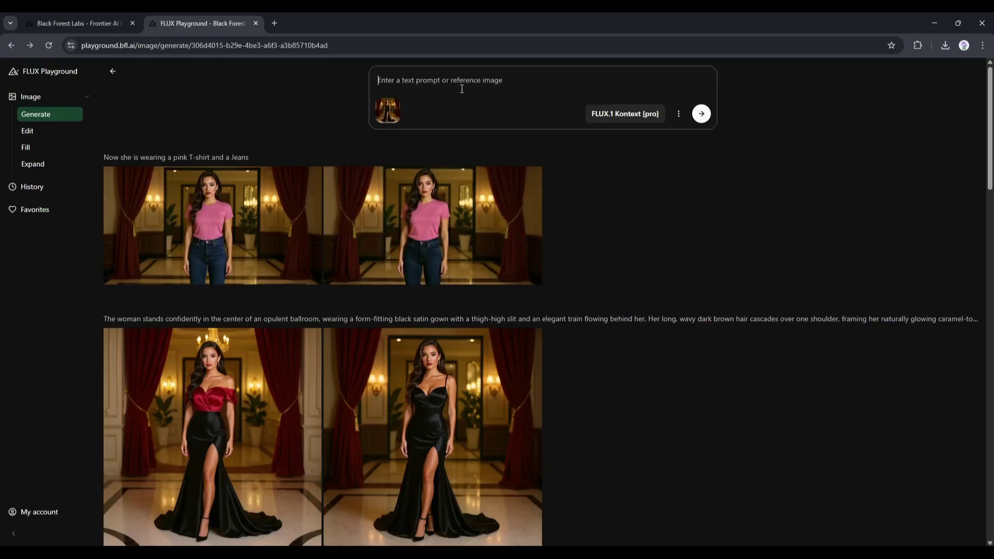
text(She is now Taking a Selfie in the street of London, Her gown flows slightly with the breeze, adding motion and elegance. Shot in full body from a low angle, with shallow depth of field, fashion photography style, nighttime lighting with warm city tones, 4K ultra-realistic quality.)
click(624, 124)
click(605, 164)
click(679, 123)
click(733, 151)
click(735, 246)
click(702, 123)
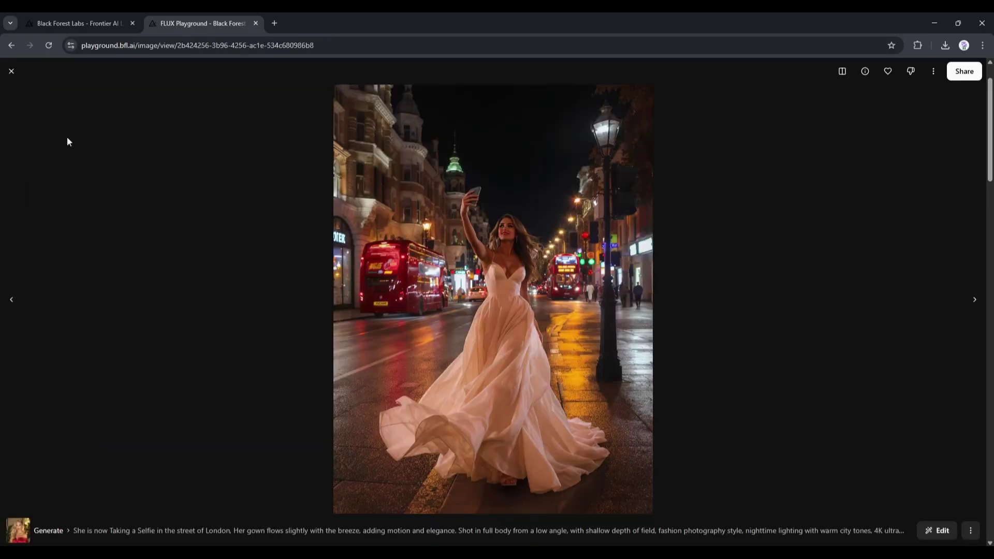
Rewrite the prompt's ending to 'at a sea side wearing a Bikini'
click(12, 71)
triple_click(415, 79)
click(414, 79)
drag(415, 79, 647, 100)
key(BackSpace)
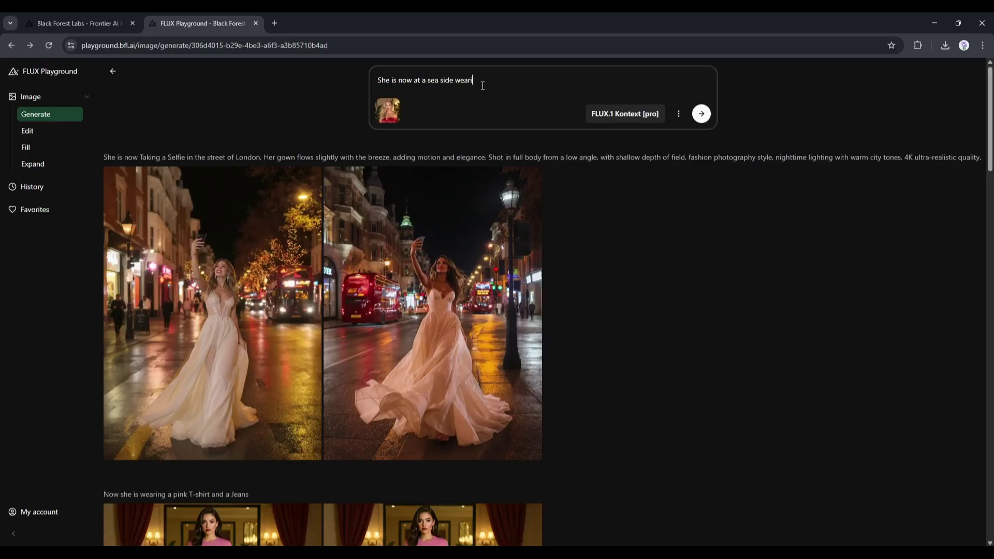
text(at a sea side wearing a Bikini)
Generate the seaside bikini images with Kontext [max] and view both full size
click(625, 113)
click(679, 114)
click(731, 141)
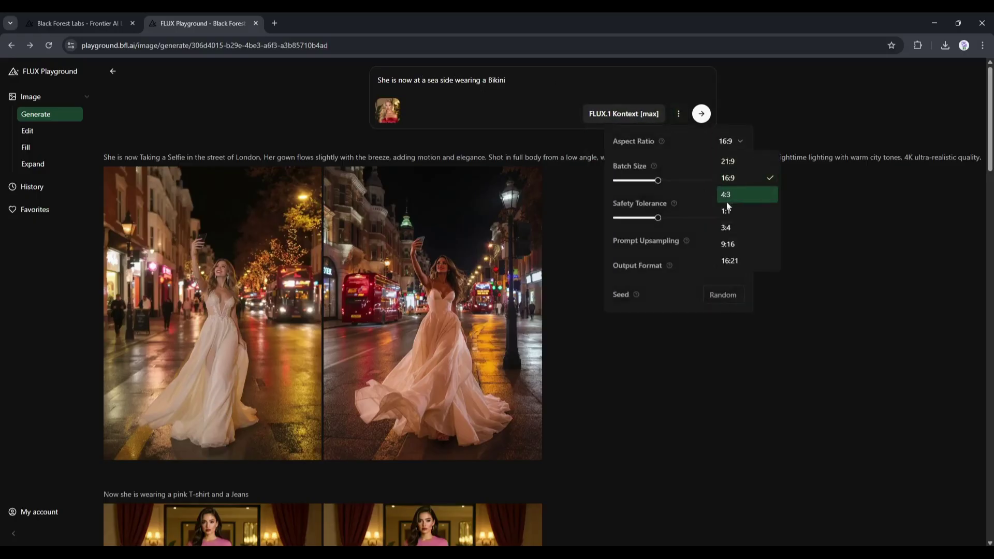
click(728, 228)
click(702, 114)
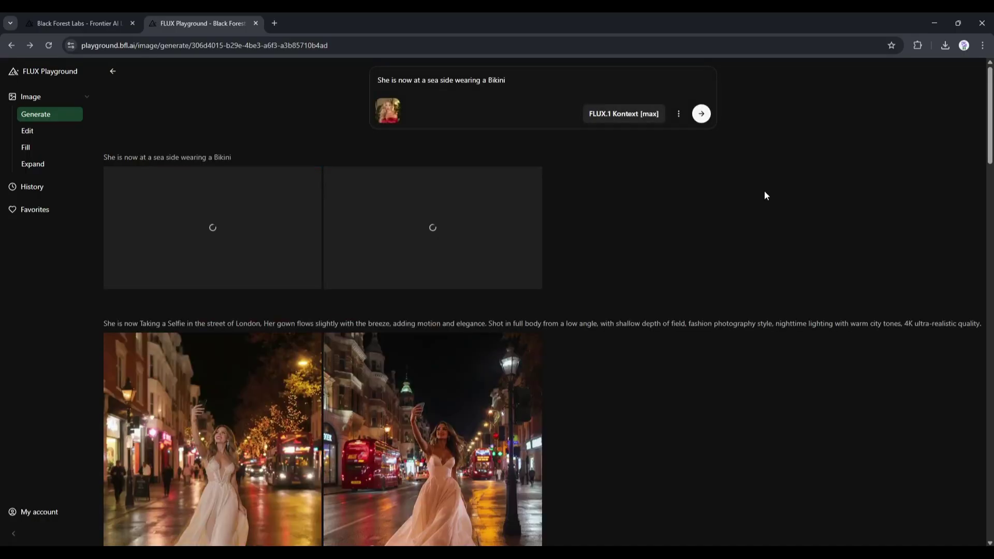
click(212, 259)
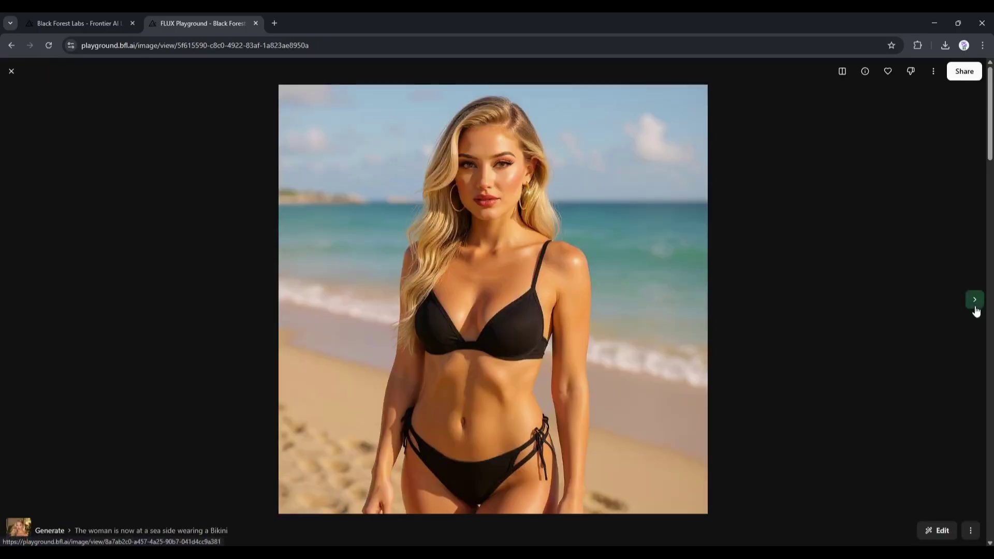
click(974, 300)
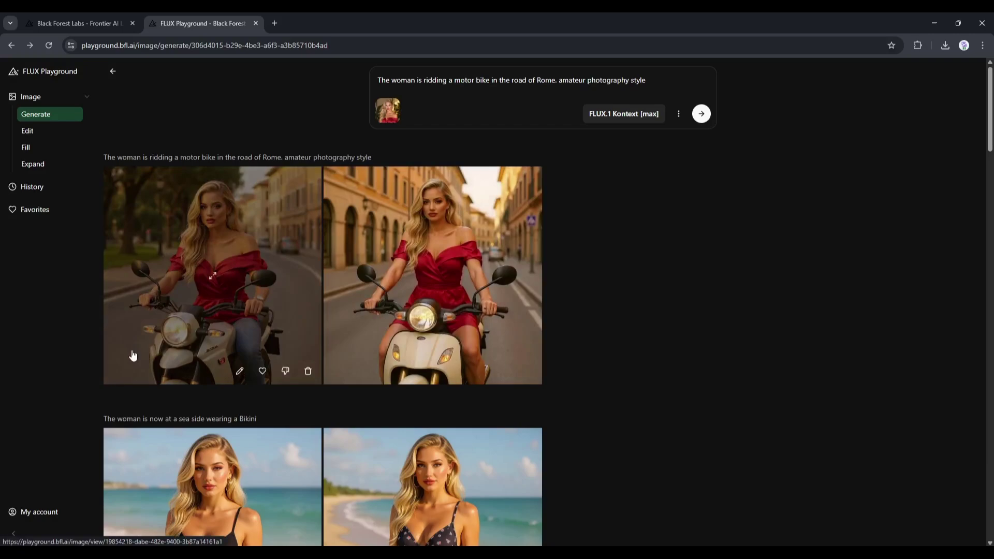
View both Rome motorcycle images full size, including the helmet shot
click(455, 265)
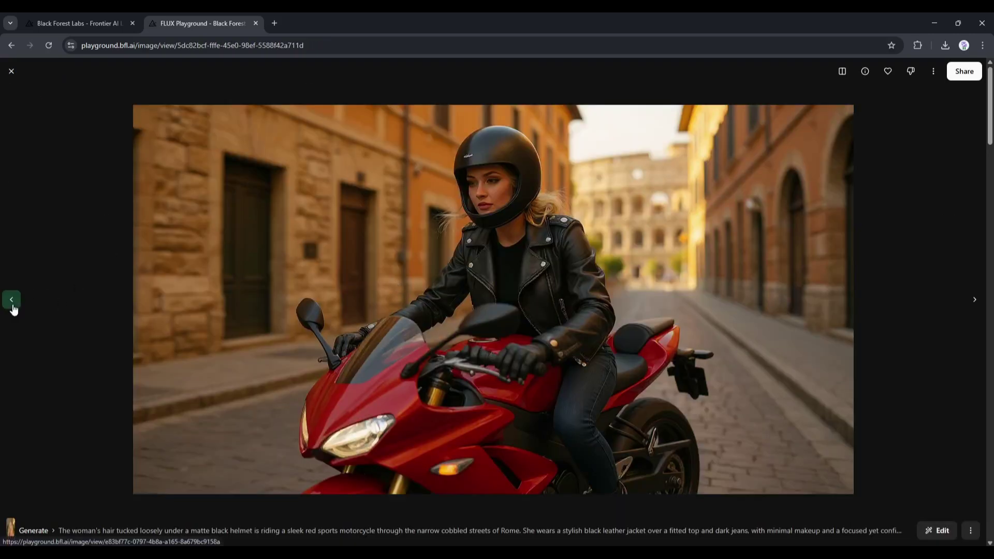
click(11, 303)
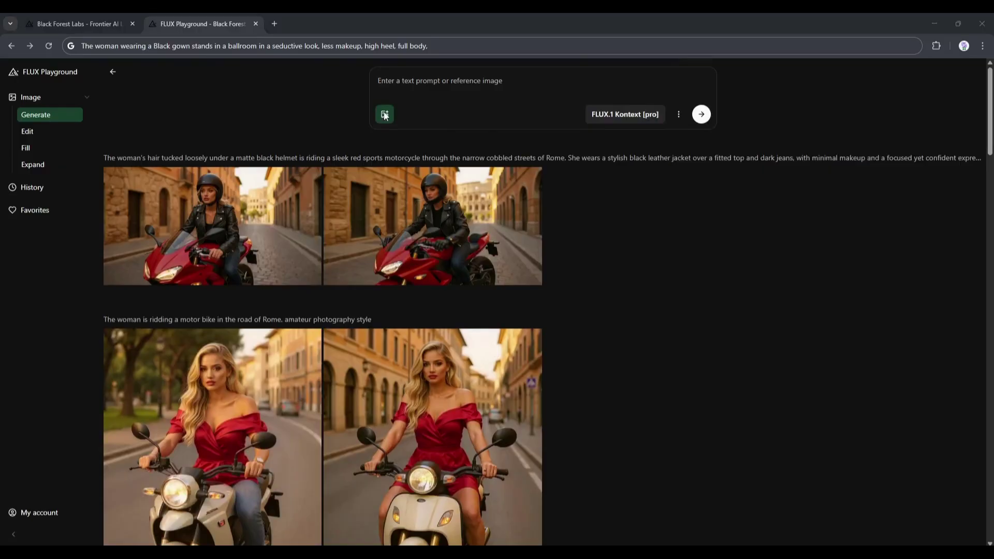
Attach the blue perfume bottle photo as the reference image
click(385, 114)
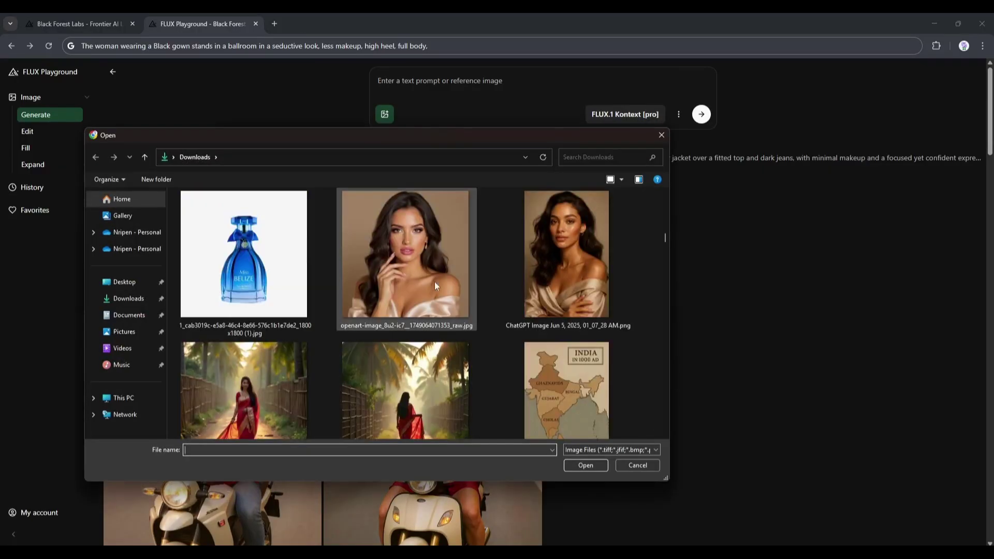
click(244, 263)
click(395, 262)
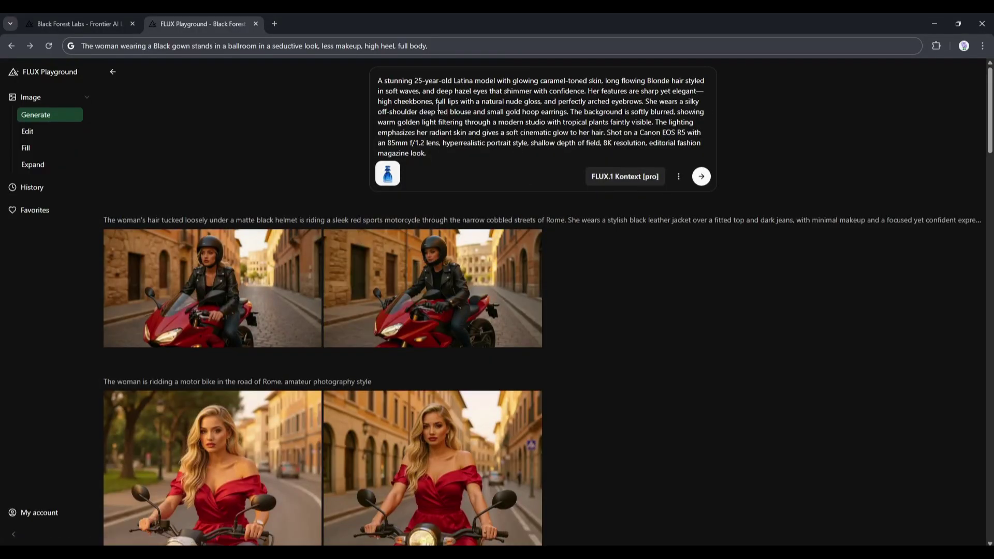
Replace the prompt with the perfume garden description, capitalizing its first letter to 'A'
triple_click(441, 102)
text(a fashion model holding a glass perfume bottle in her left hand, posed gracefully against a mist flower garden. The model is wearing a minimalist, elegant dress. Her left hand is slightly raised to display the bottle near her face, with soft studio lighting emphasizing the reflections on the glass. Keep the focus on the model and the perfume bottle, maintaining consistent lighting, skin tone, and background.)
click(383, 81)
key(BackSpace)
text(A)
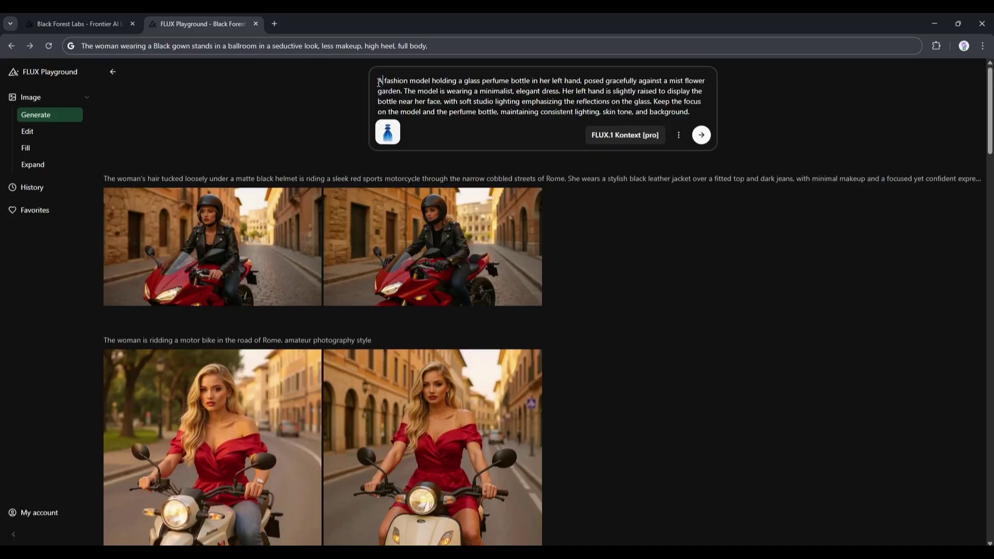
drag(380, 81, 560, 81)
click(367, 115)
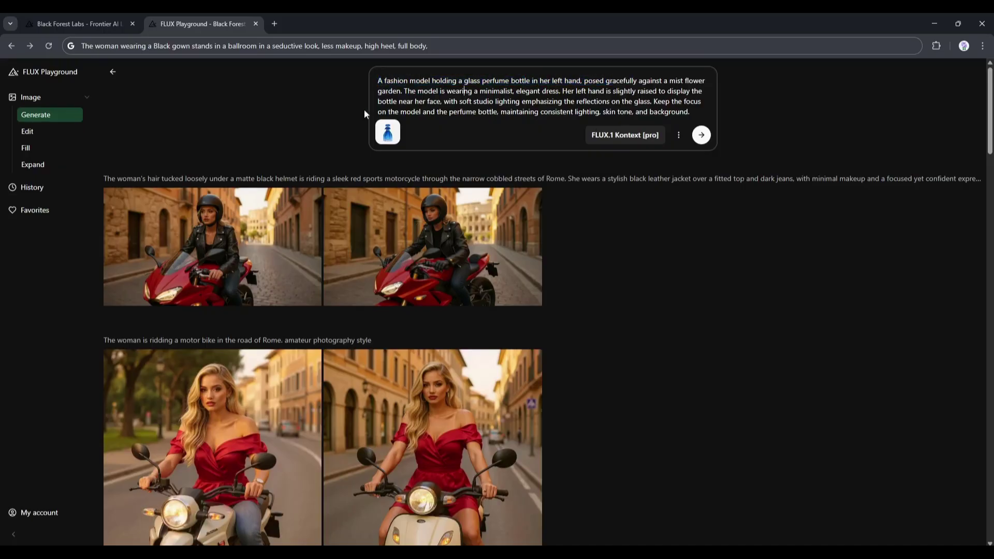
Set the aspect ratio to 3:4 and generate the perfume garden images
click(679, 135)
click(738, 163)
click(744, 249)
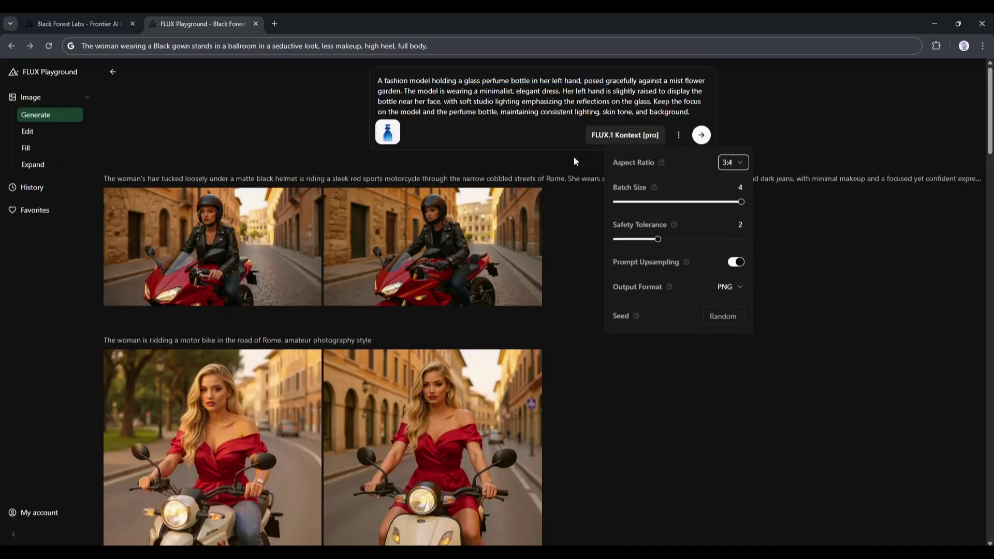
click(574, 156)
key(Return)
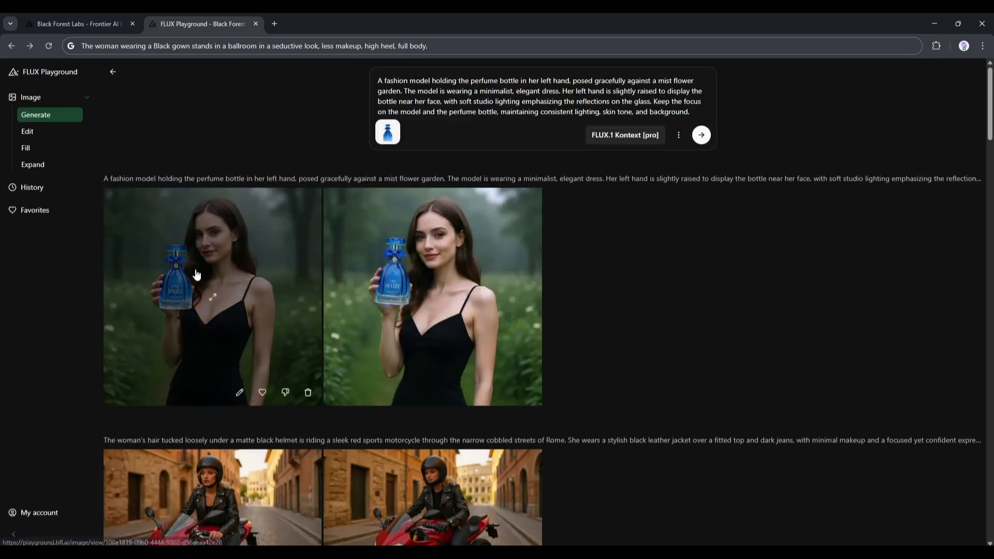
View both garden perfume images full screen, then return to the results
click(444, 256)
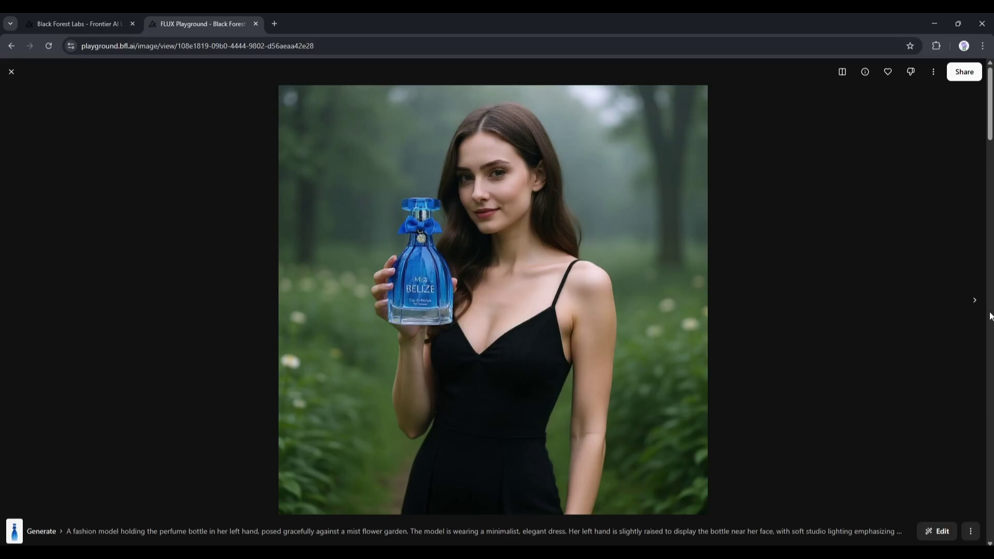
click(978, 301)
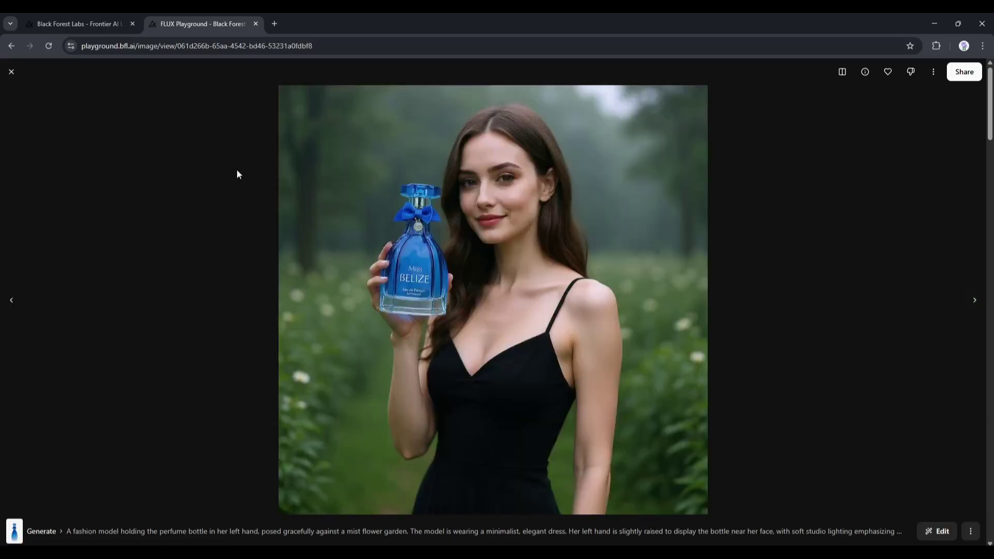
click(11, 75)
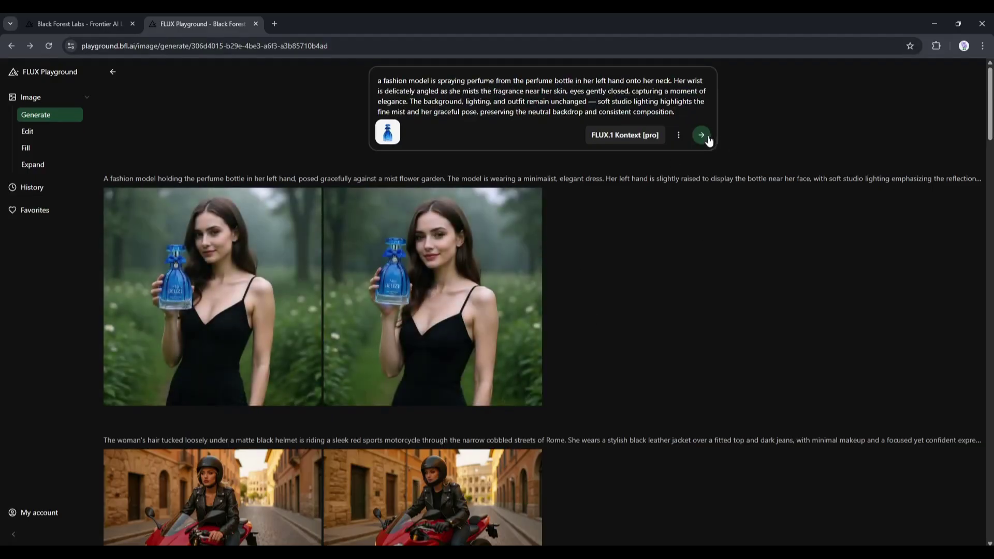
Generate the perfume-spraying prompt's images and view the first studio shot full screen
click(701, 135)
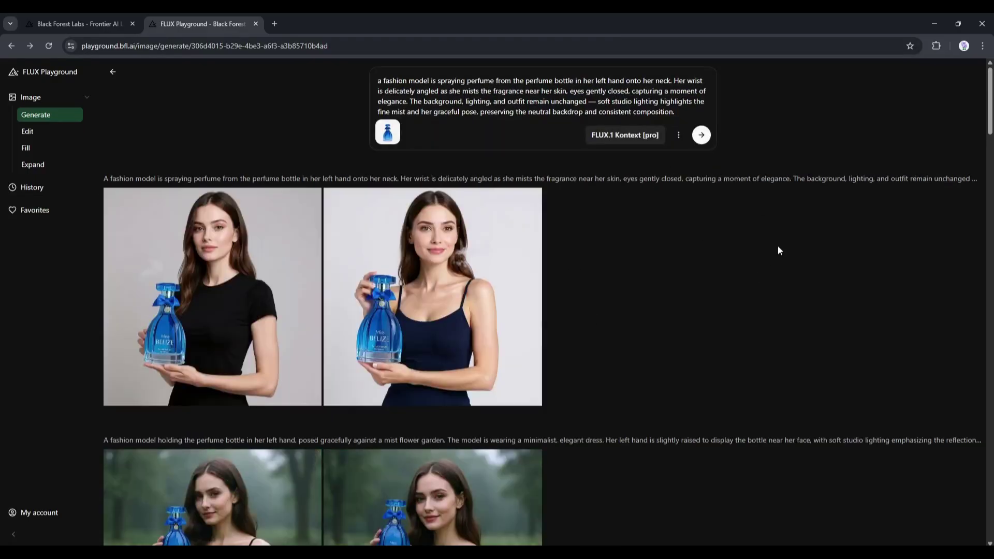
scroll(689, 269, down, 2)
scroll(621, 269, up, 1)
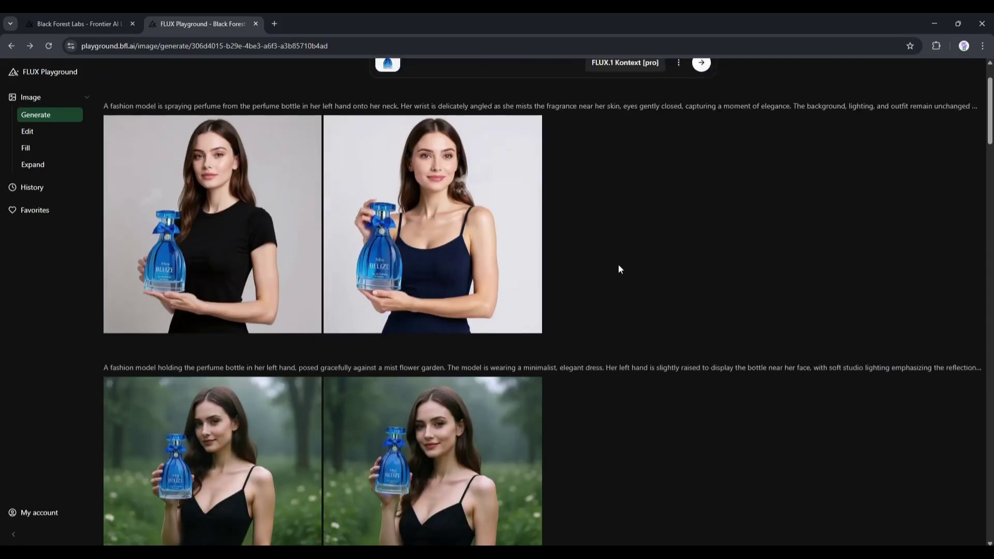
click(247, 232)
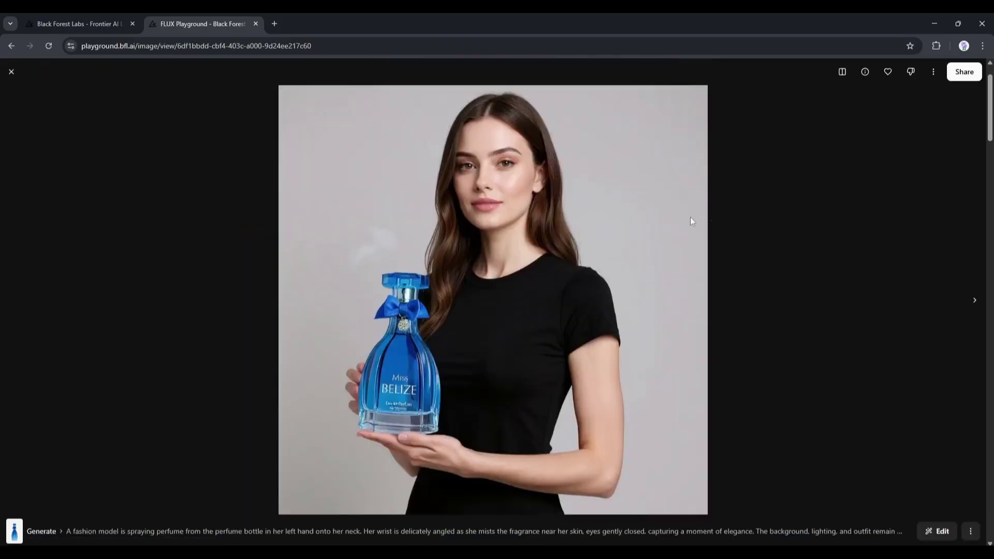
click(11, 72)
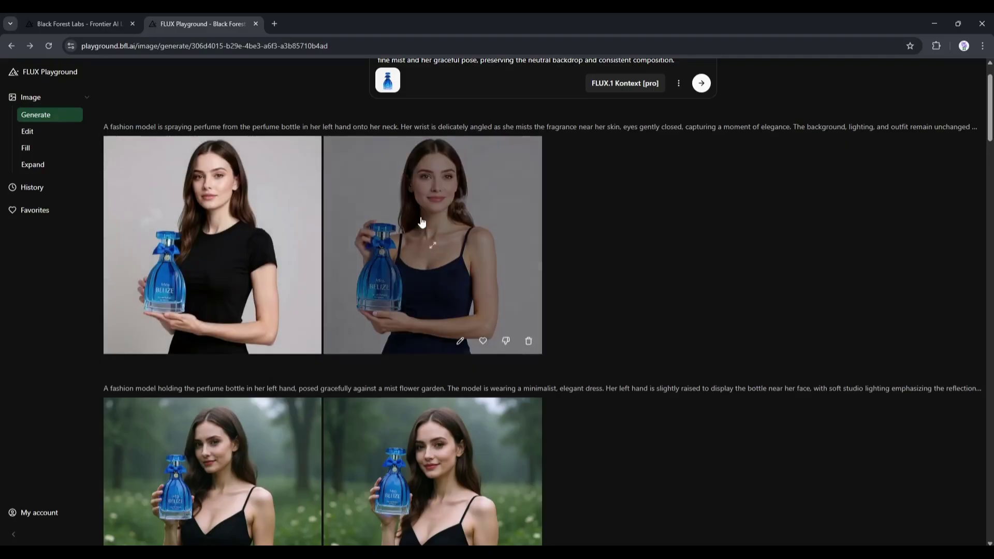
scroll(491, 381, down, 10)
scroll(490, 381, down, 20)
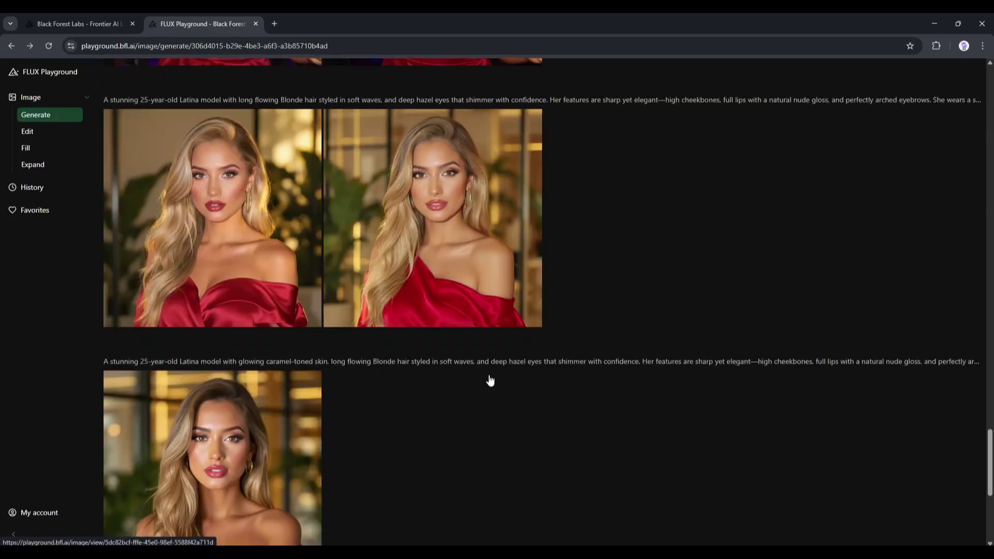
scroll(512, 409, up, 15)
scroll(512, 406, up, 15)
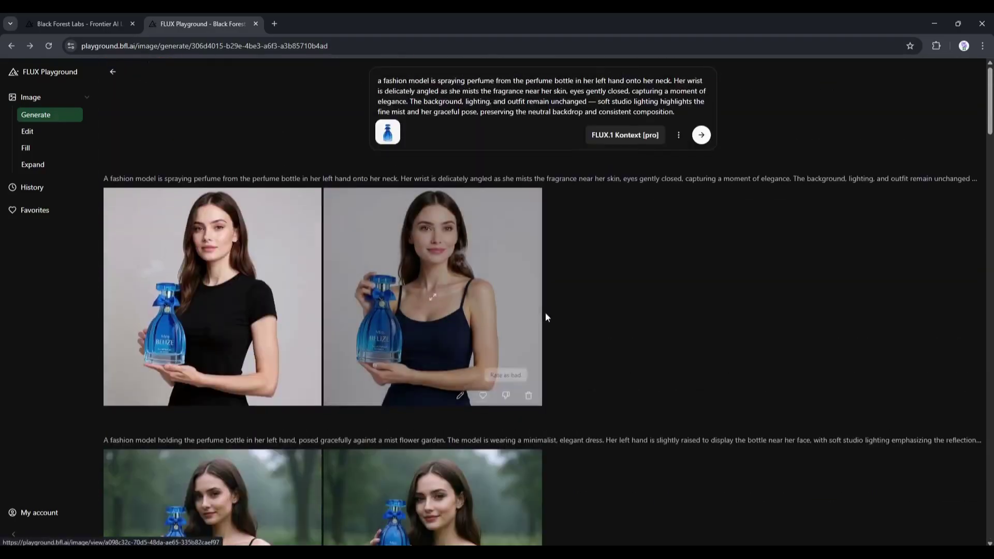
scroll(545, 316, down, 2)
scroll(554, 336, up, 2)
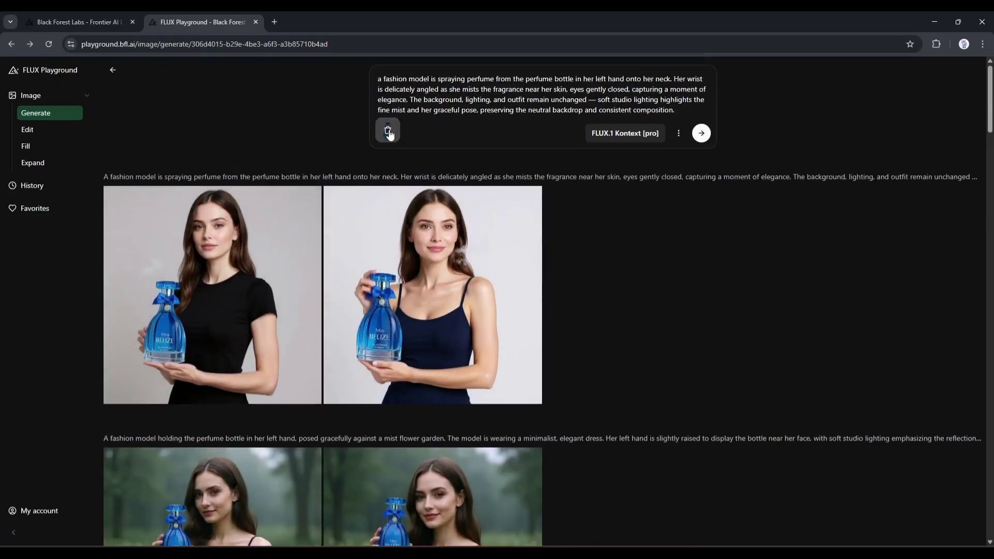
Browse the red-dress selfie and brown-dress portrait in the upload dialog, then cancel
click(385, 134)
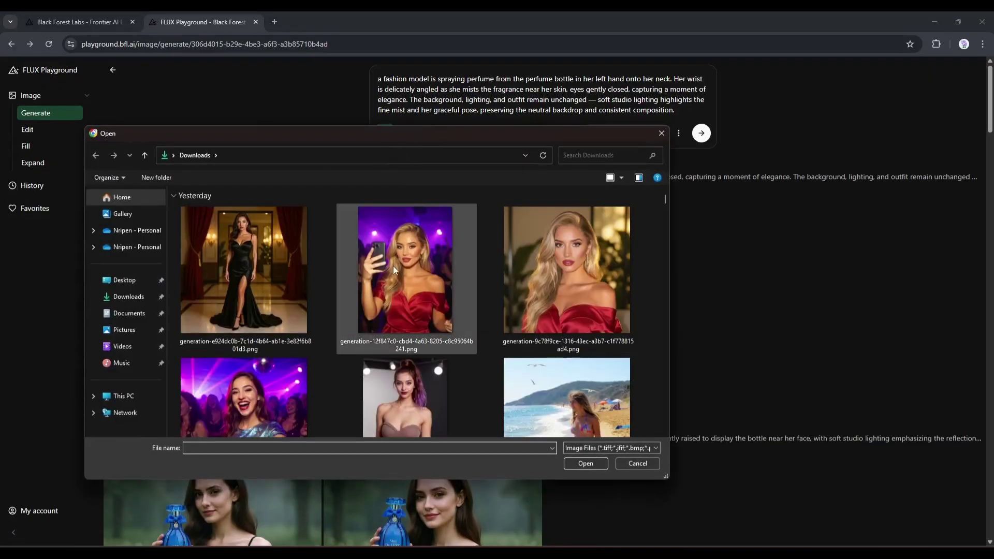
click(390, 264)
scroll(421, 384, down, 4)
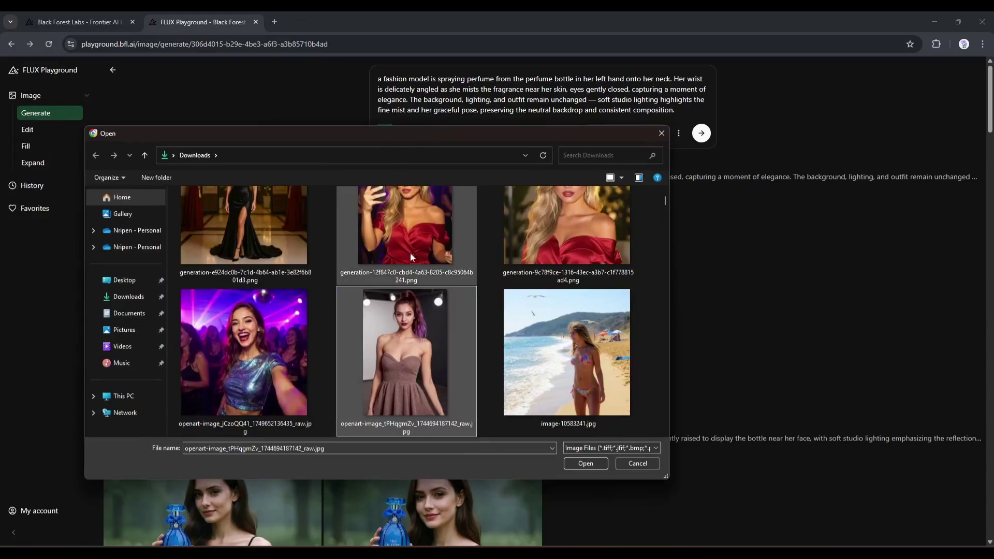
scroll(409, 381, up, 3)
click(409, 381)
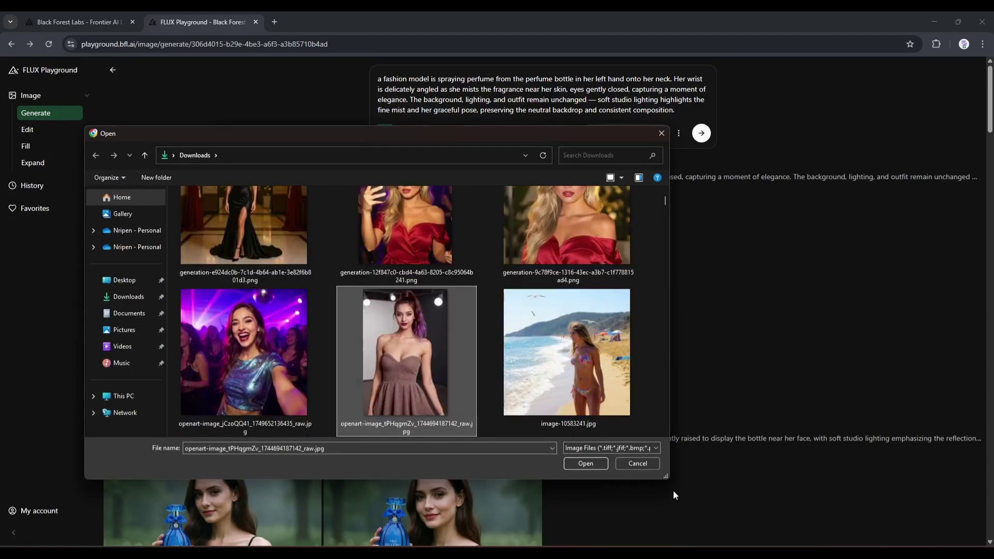
click(651, 467)
scroll(425, 336, down, 12)
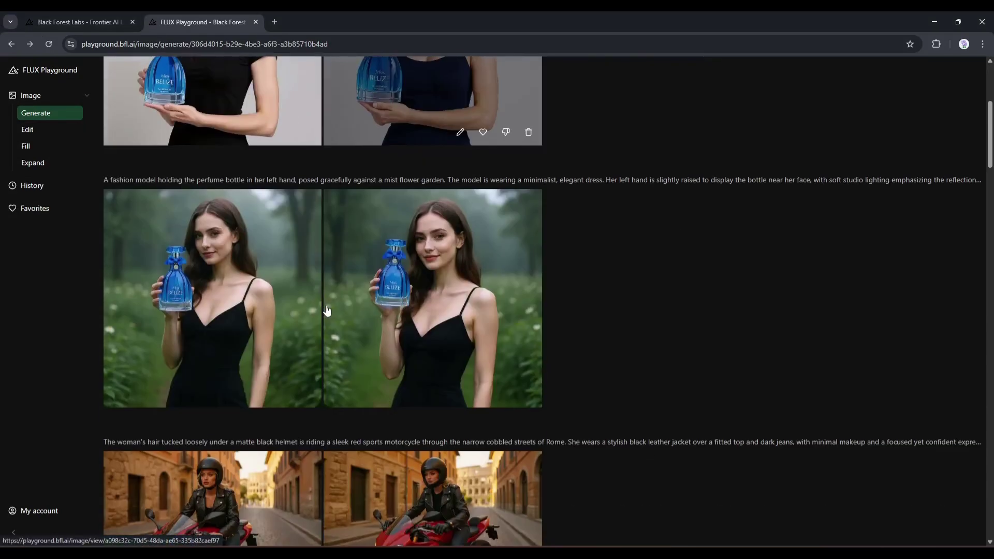
scroll(326, 310, down, 20)
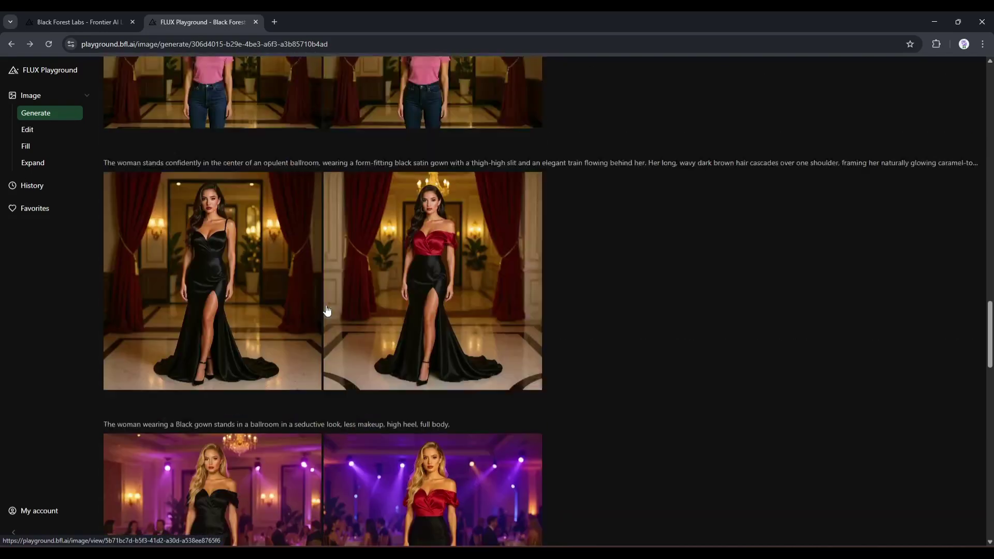
scroll(327, 310, up, 9)
scroll(327, 310, up, 9)
scroll(327, 309, down, 20)
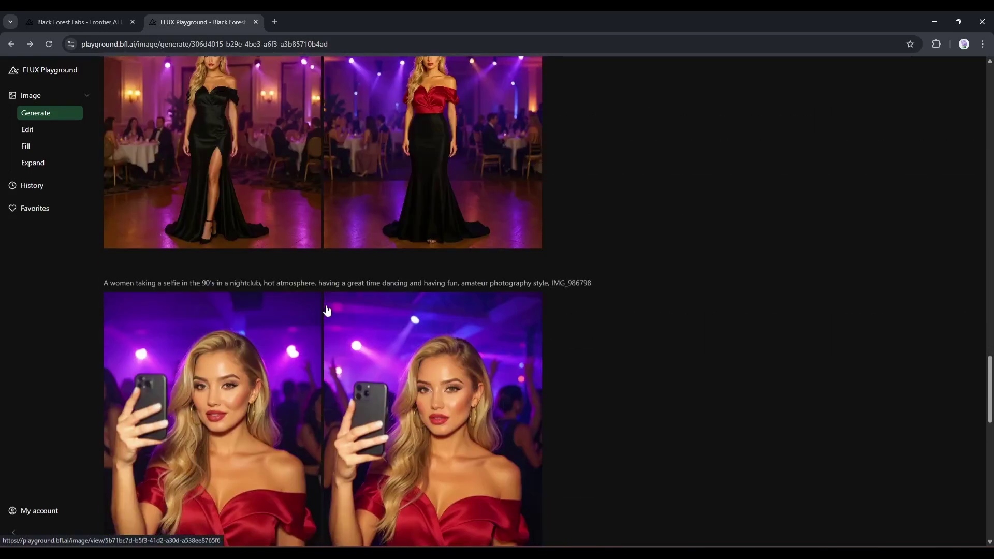
scroll(327, 310, down, 8)
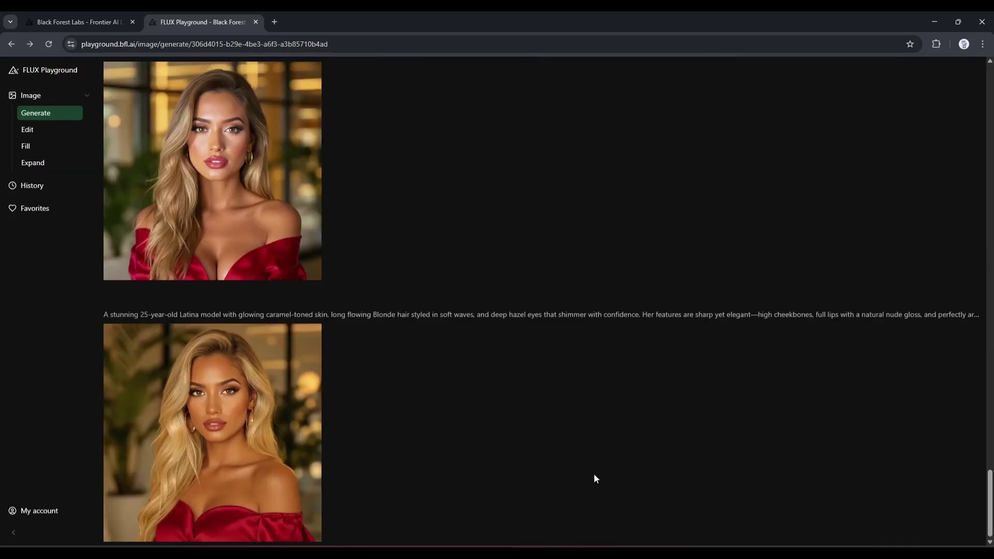